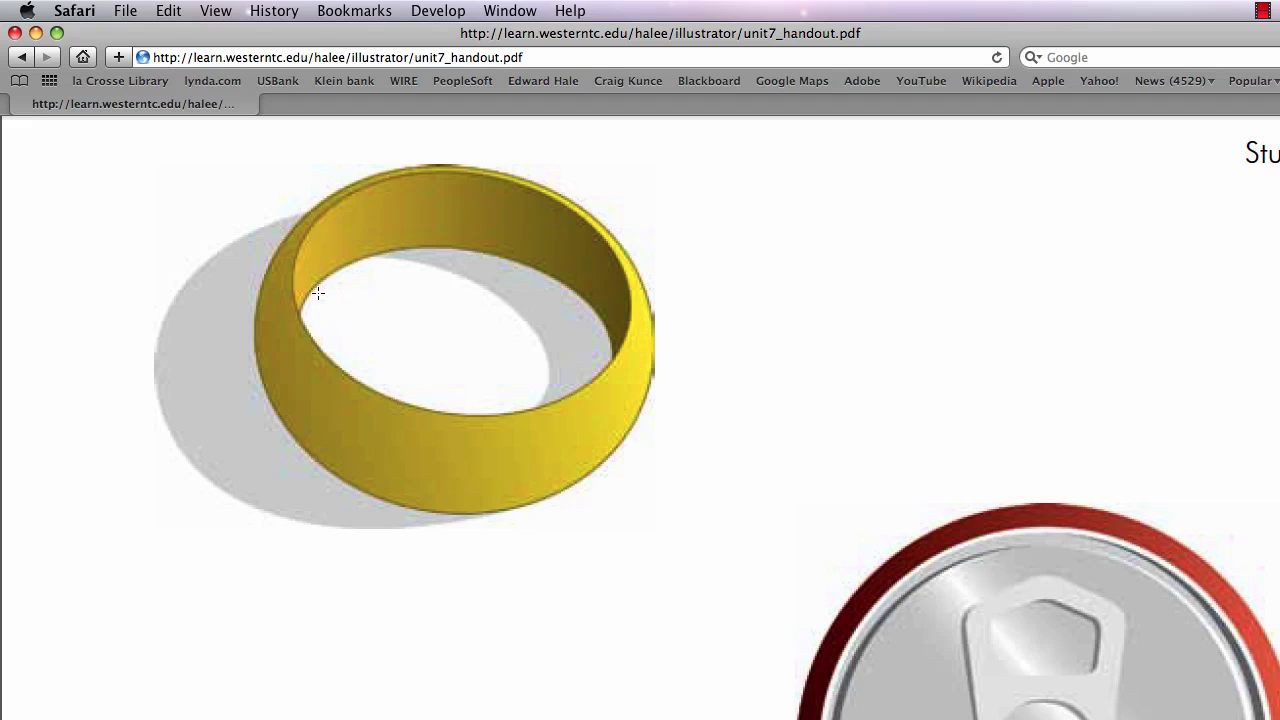
# Switch to Illustrator and draw a large red ellipse across the page centre
pyautogui.press('super+Tab')
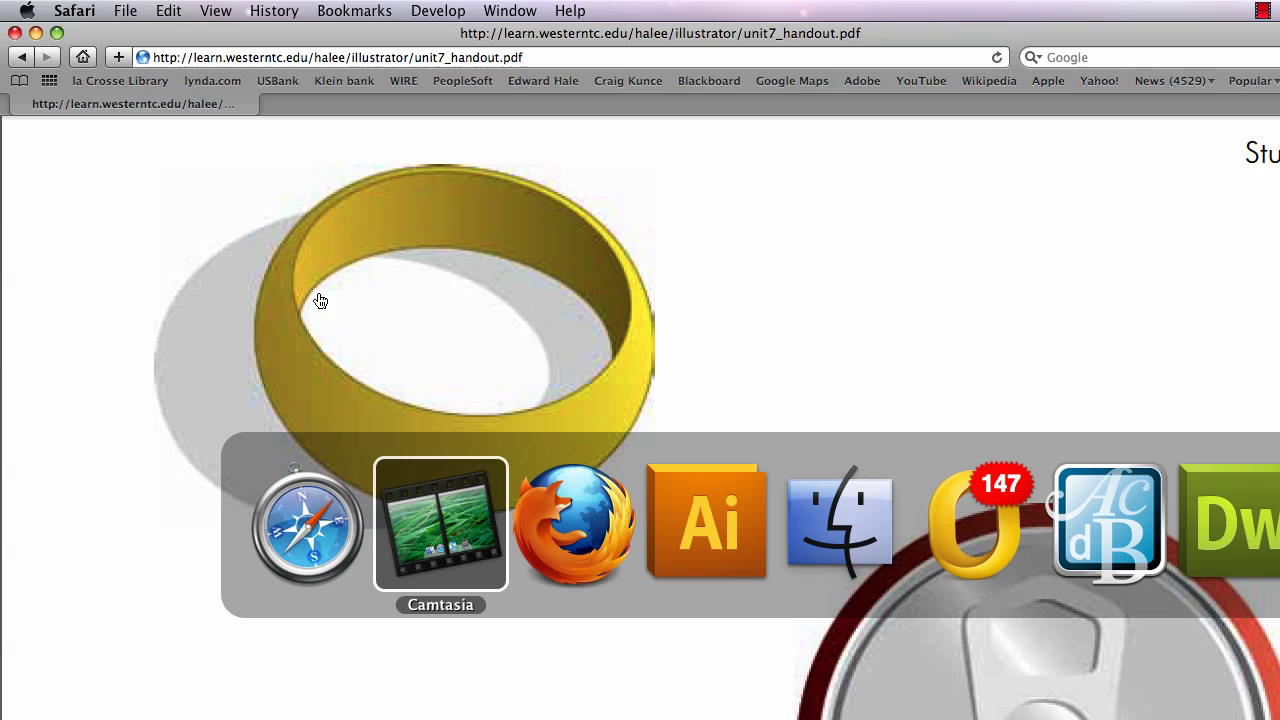
pyautogui.press('super+Tab')
pyautogui.press('super+Tab')
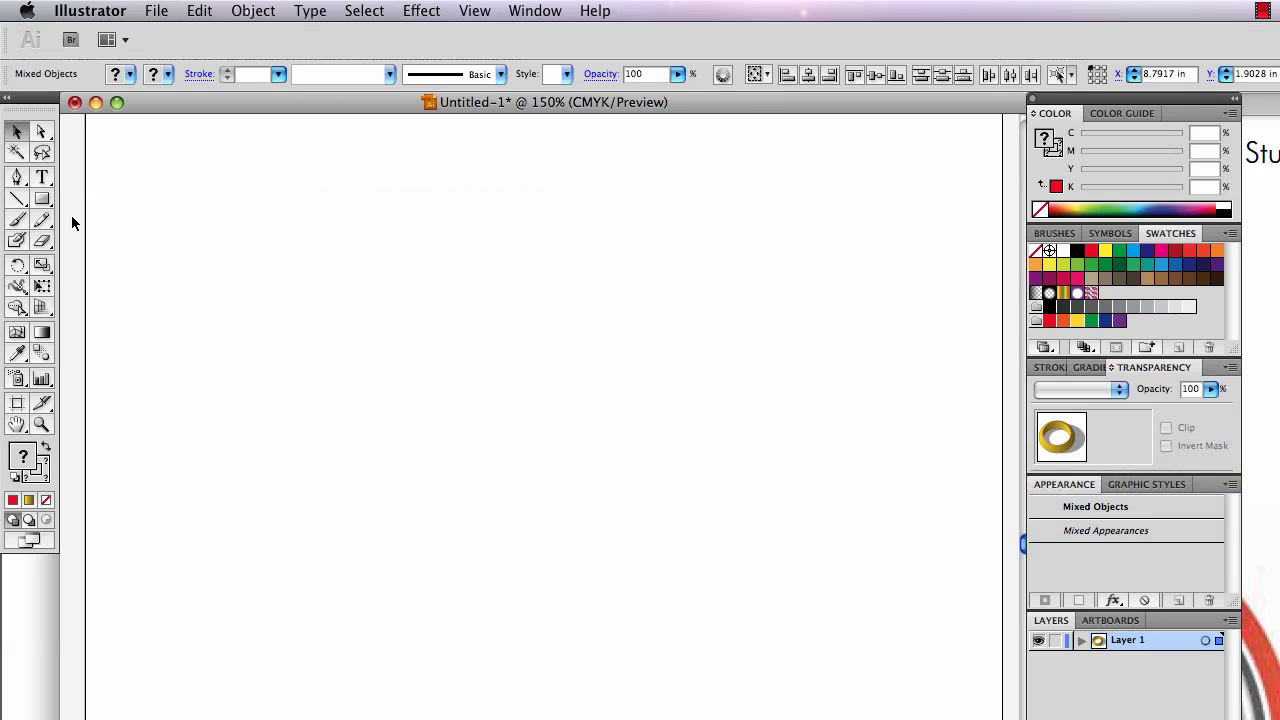
pyautogui.moveTo(41, 198); pyautogui.dragTo(84, 245)
pyautogui.moveTo(280, 183); pyautogui.dragTo(828, 626)
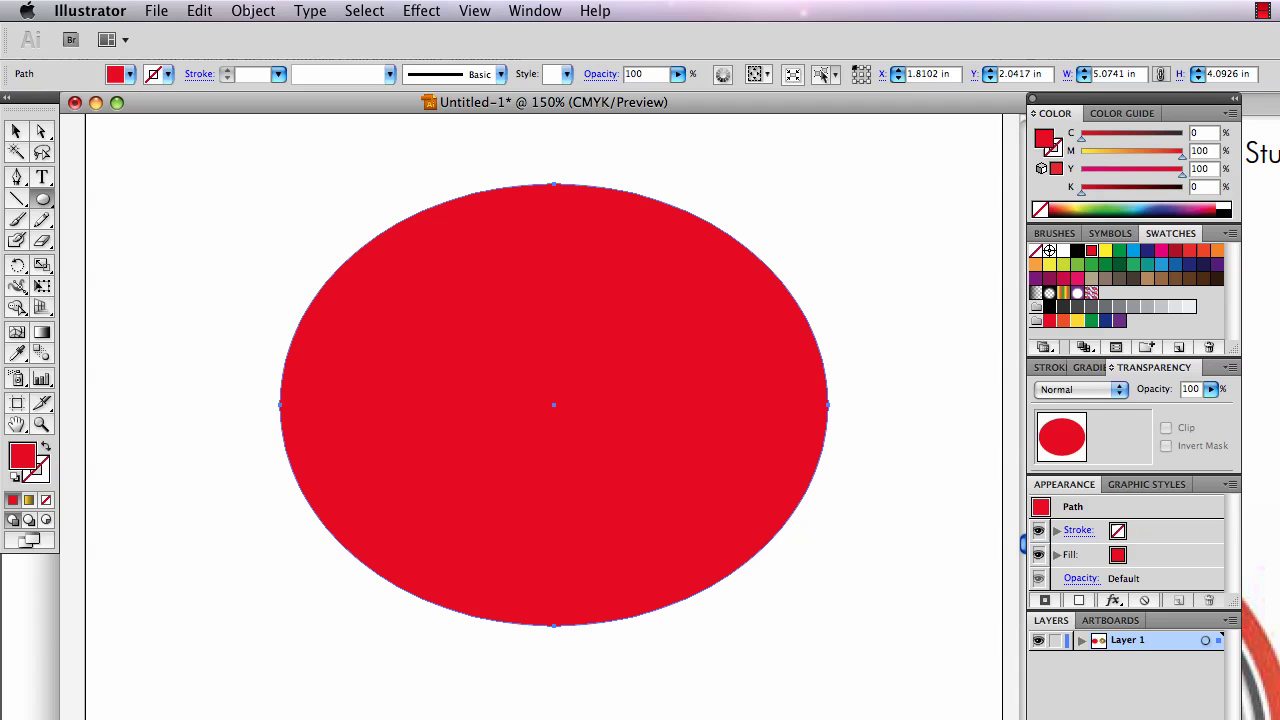
# Draw a smaller light grey ellipse inside the red ellipse's upper part
pyautogui.moveTo(426, 230); pyautogui.dragTo(763, 555)
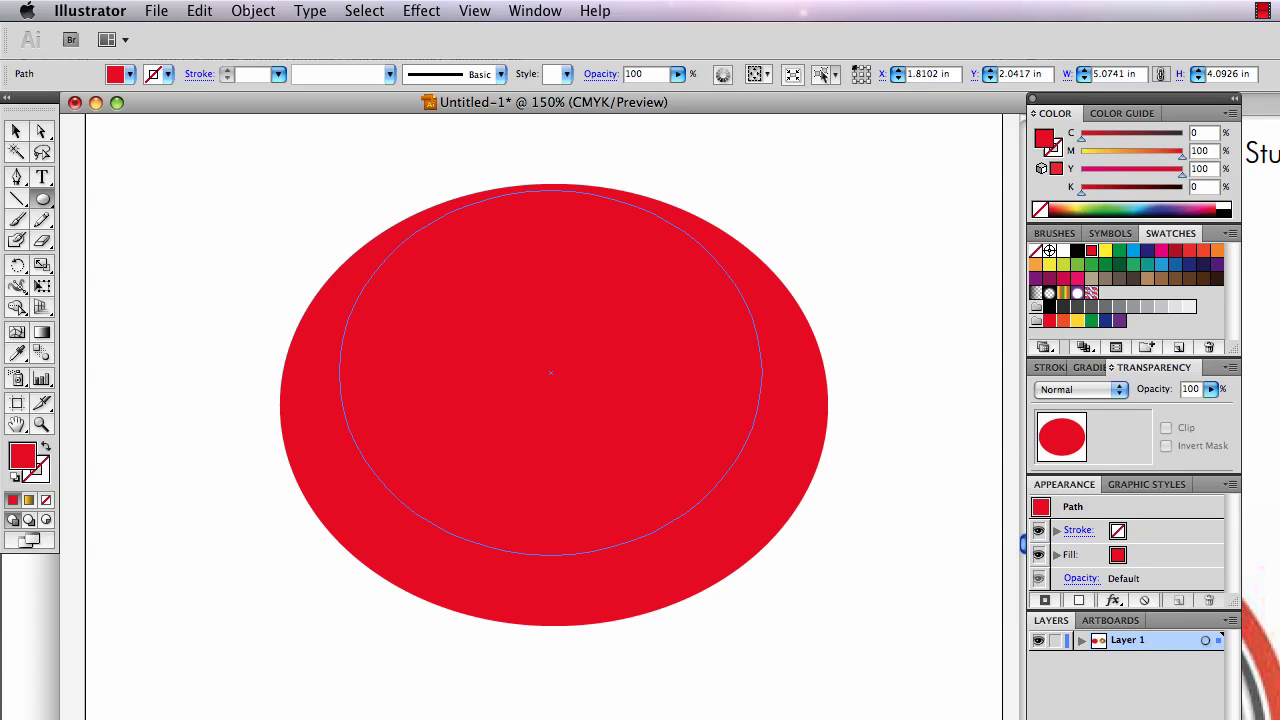
pyautogui.moveTo(763, 555); pyautogui.dragTo(763, 555)
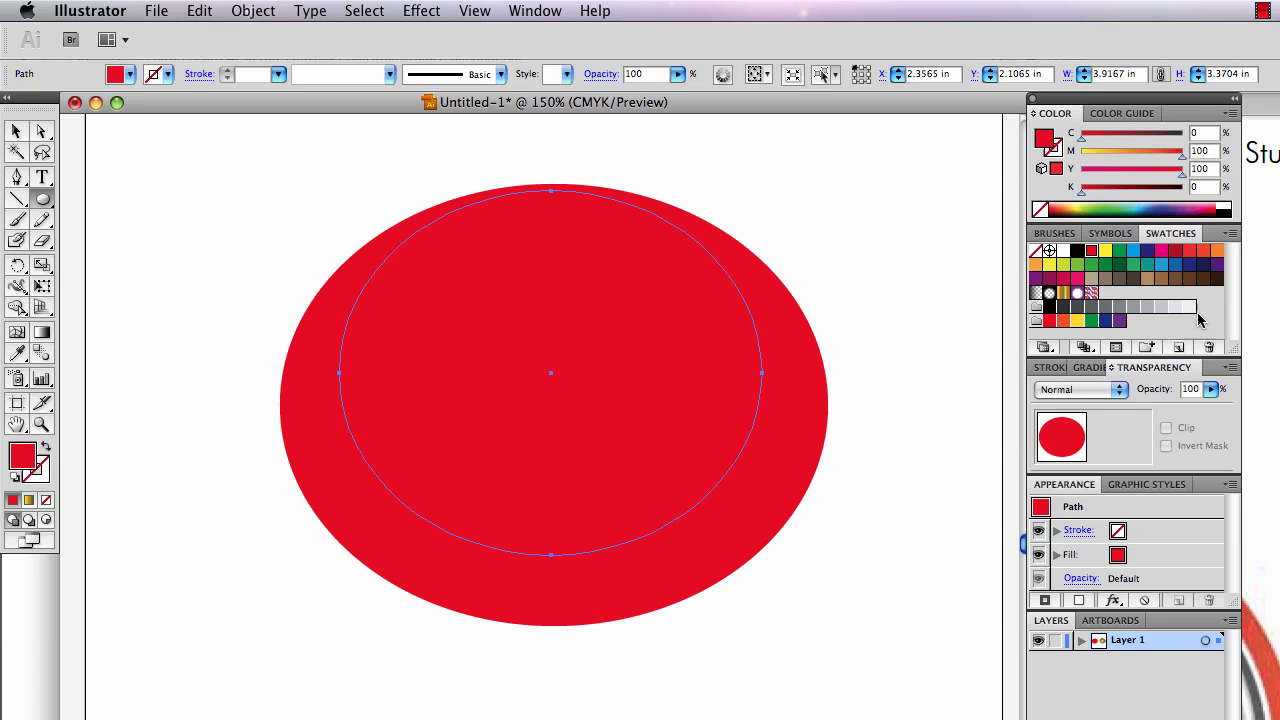
pyautogui.click(1190, 307)
# Stretch the red ellipse taller at the bottom, to 4.4444 in tall
pyautogui.click(17, 132)
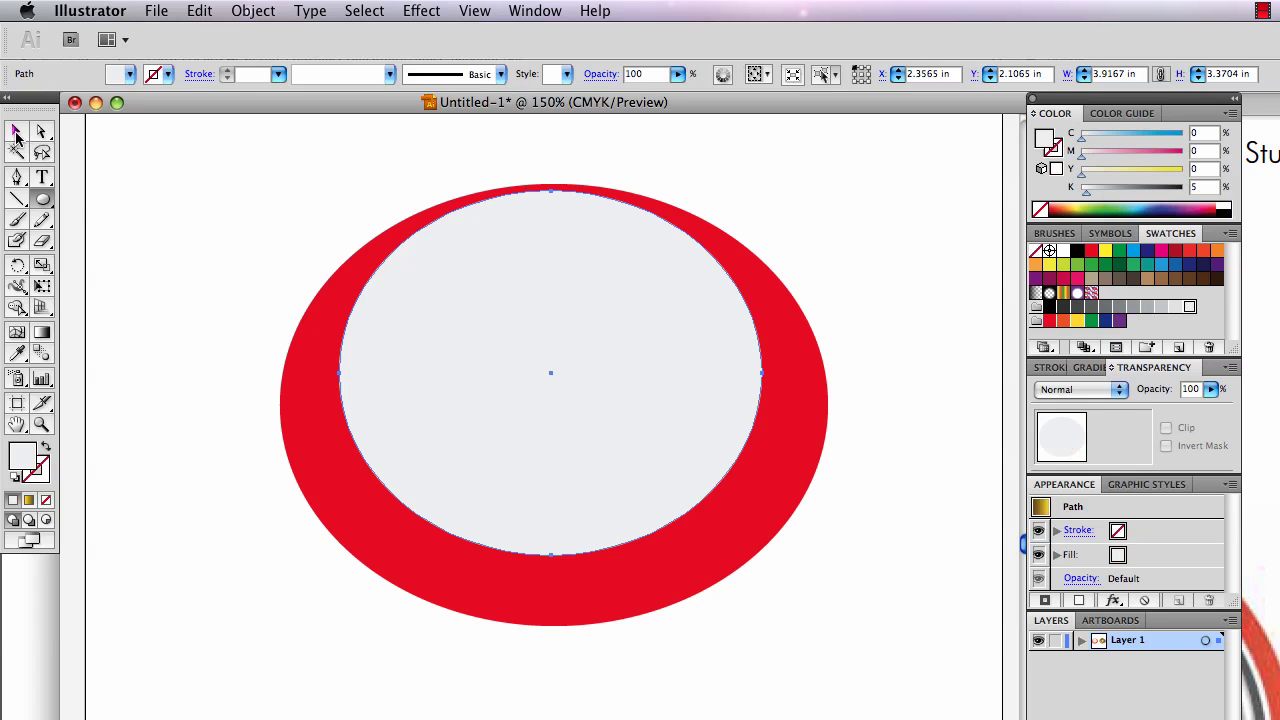
pyautogui.click(424, 501)
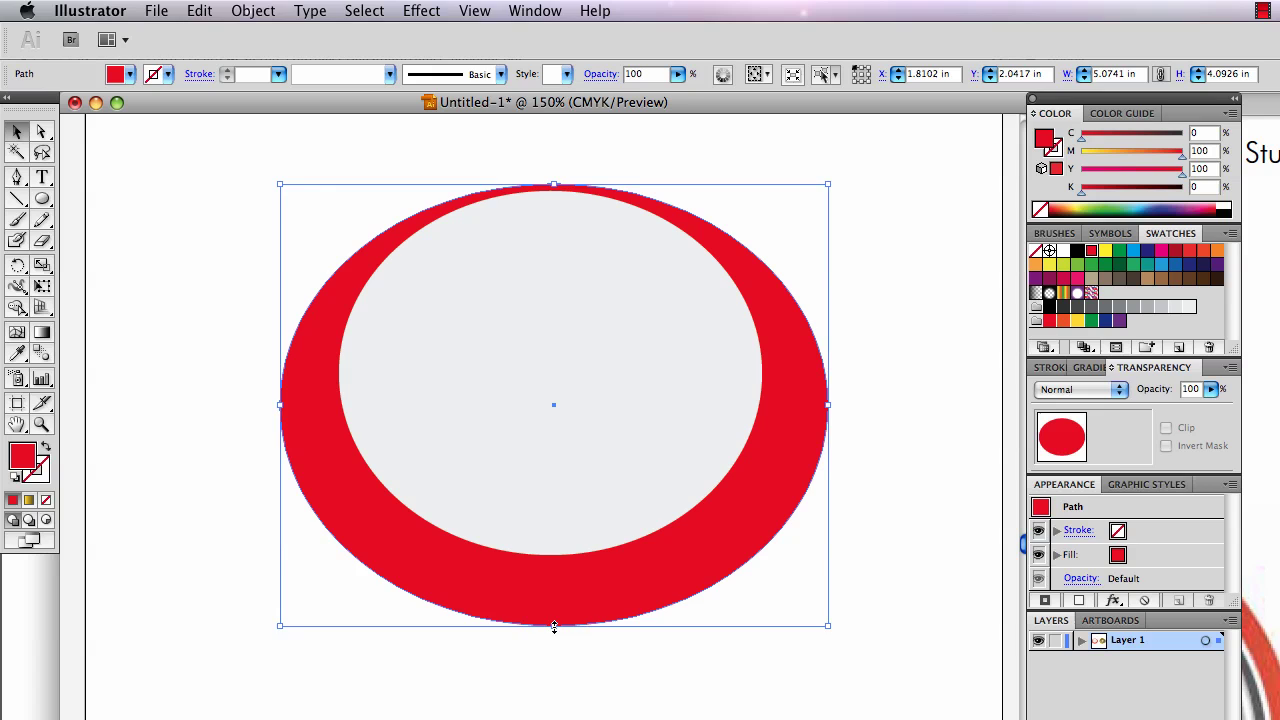
pyautogui.moveTo(555, 628); pyautogui.dragTo(555, 664)
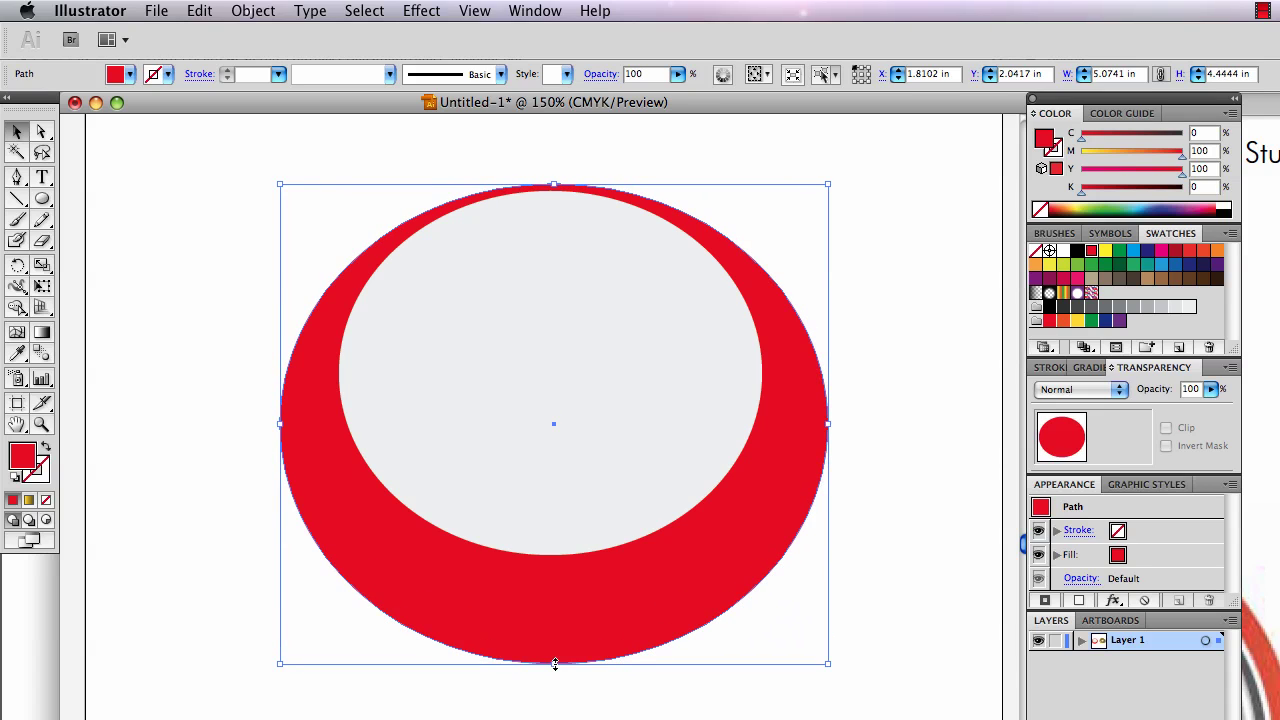
# Fill the outer ellipse with a linear gold gradient at -180°, dark brown left to yellow right
pyautogui.click(1092, 368)
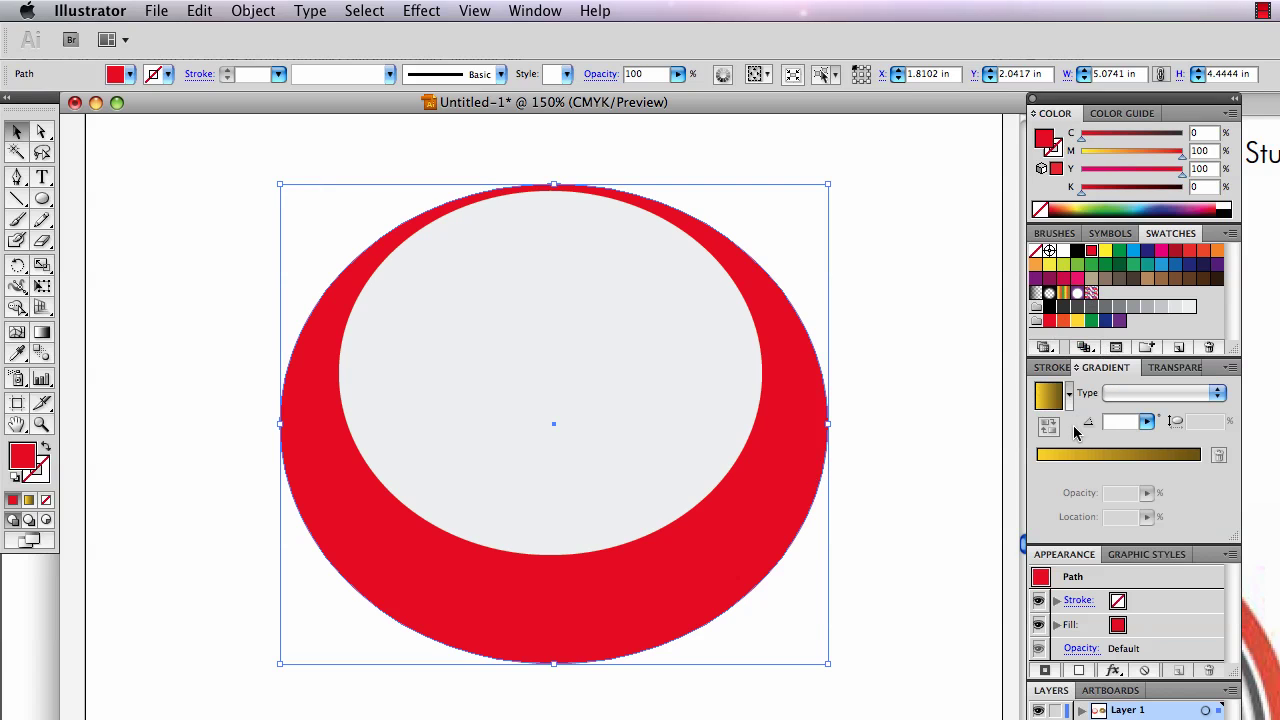
pyautogui.click(1097, 457)
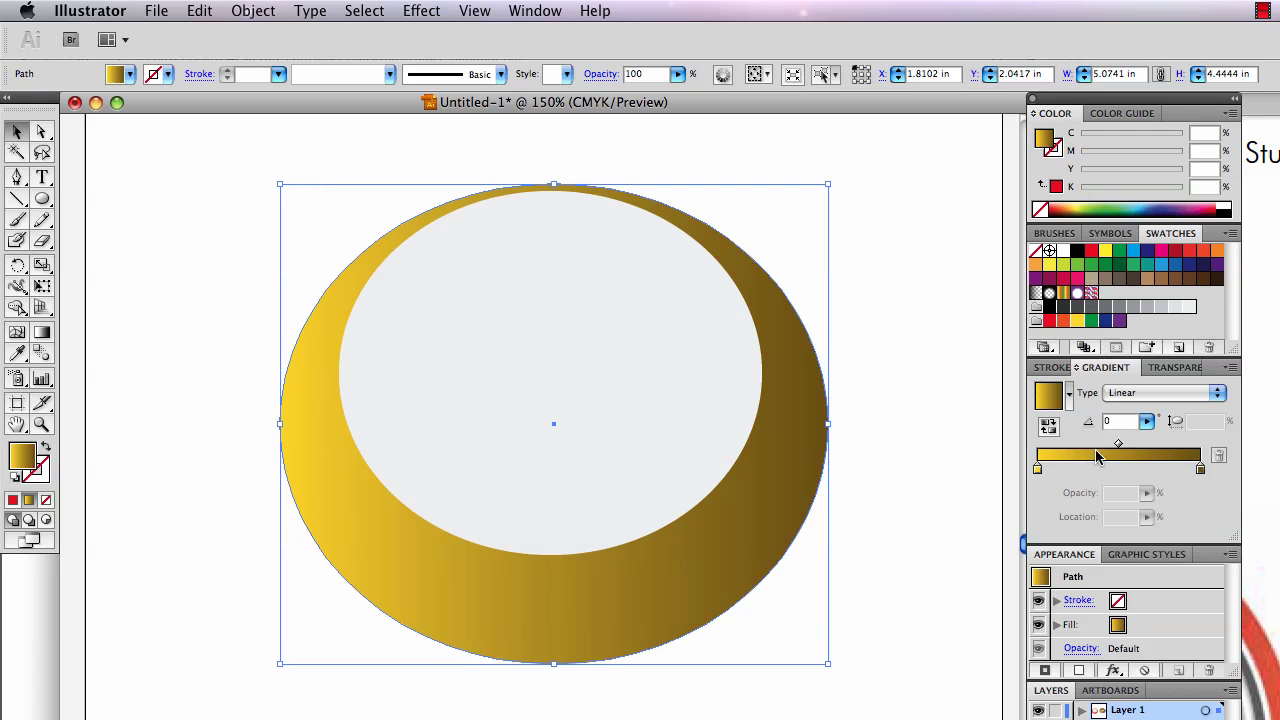
pyautogui.click(1038, 472)
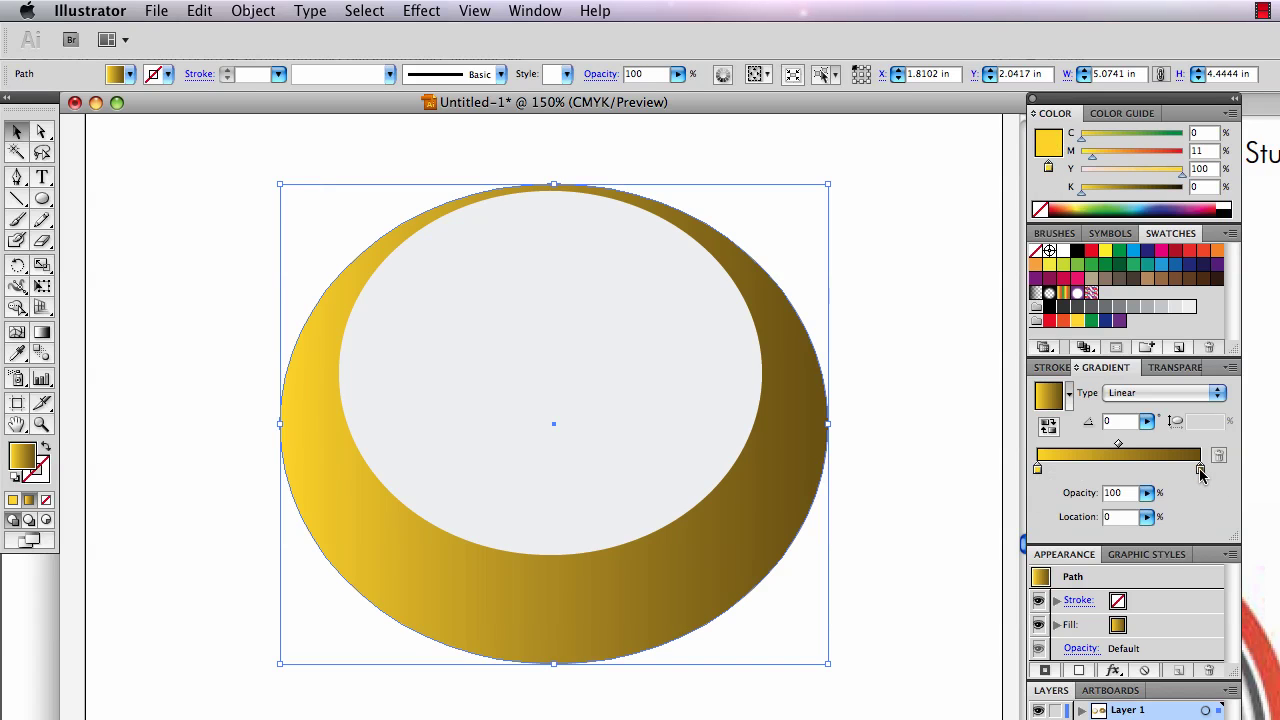
pyautogui.click(1200, 470)
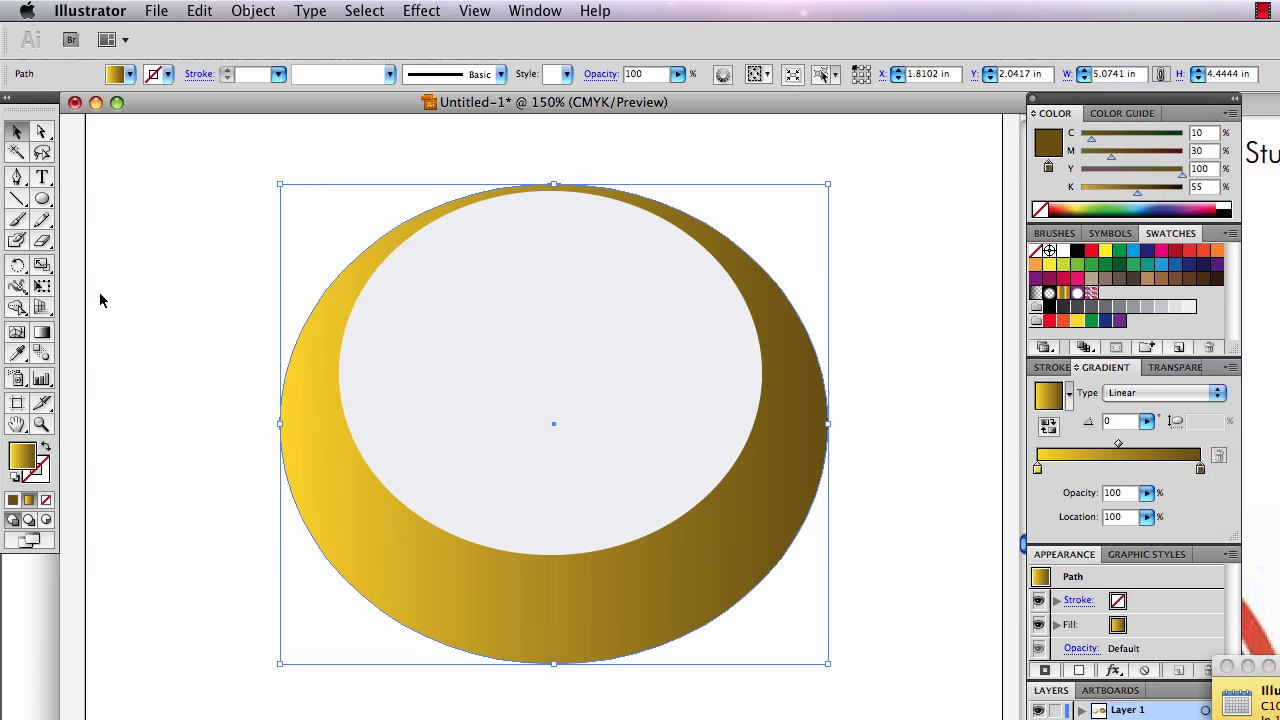
pyautogui.click(41, 332)
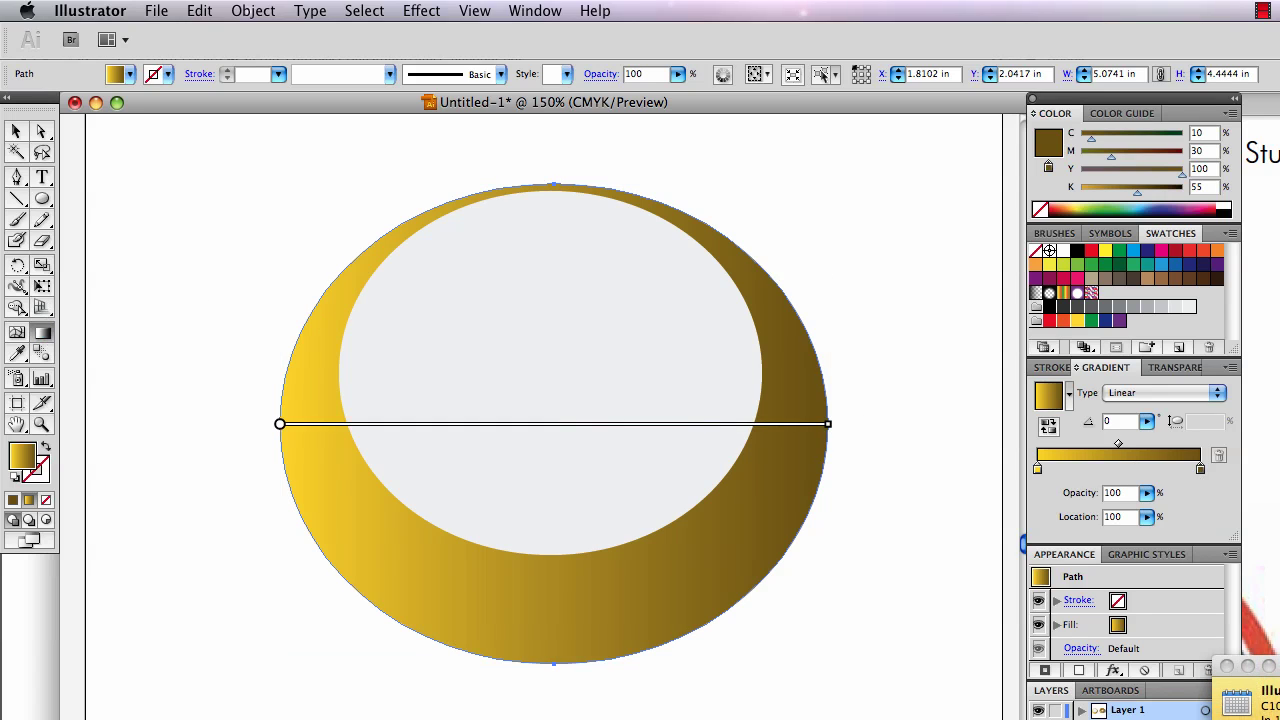
pyautogui.moveTo(811, 395)
pyautogui.mouseDown()
pyautogui.moveTo(416, 410)
pyautogui.moveTo(293, 400)
pyautogui.mouseUp()
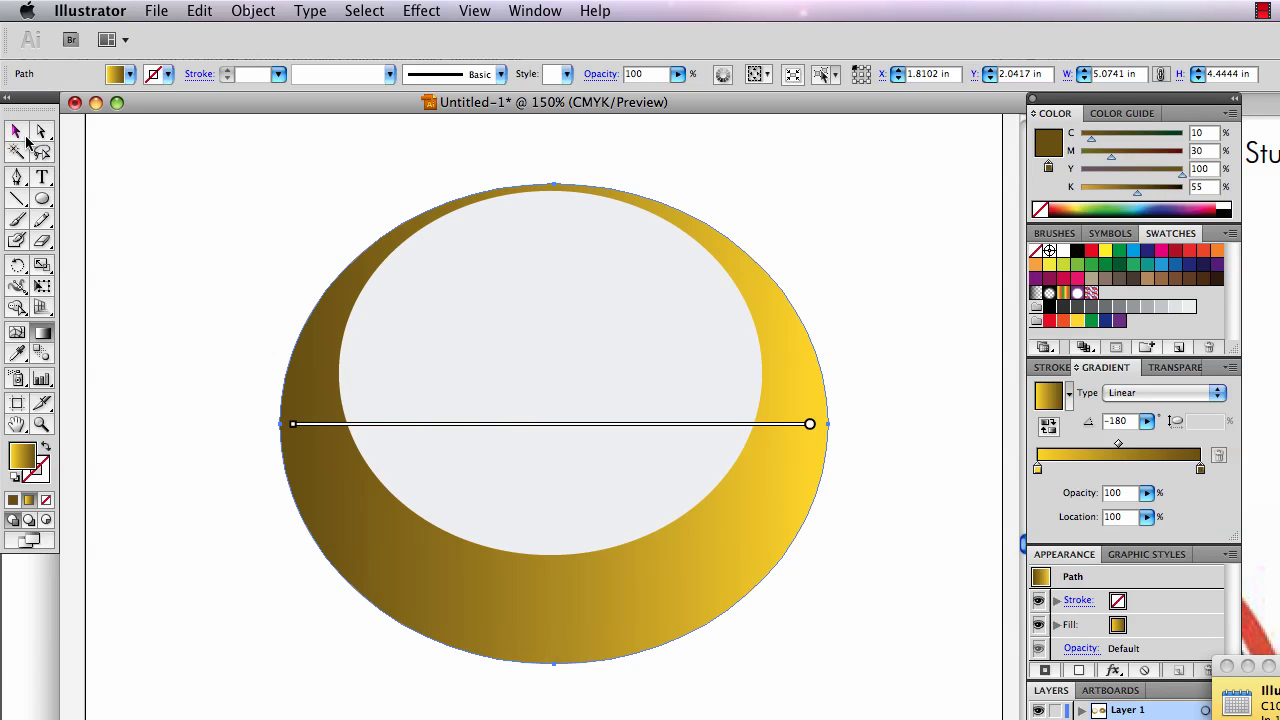
# Draw a long dark brown bar across the ring's upper left and send it to the back
pyautogui.click(42, 200)
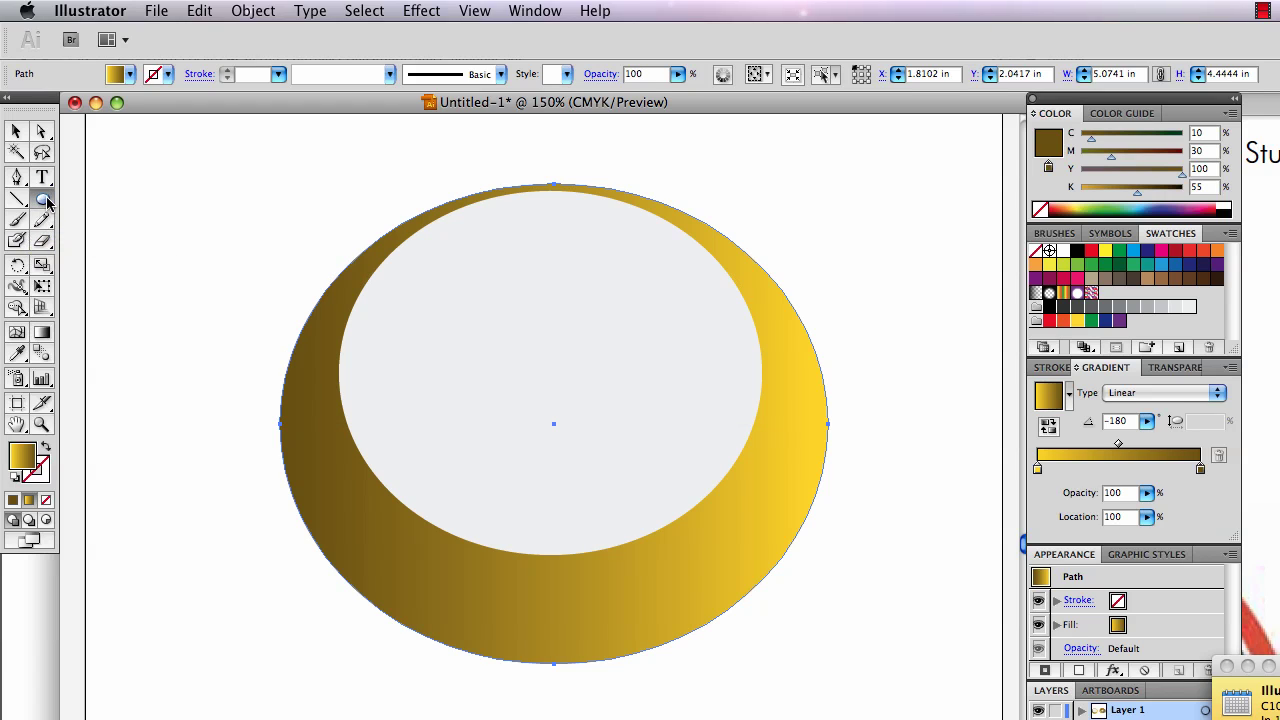
pyautogui.moveTo(47, 202); pyautogui.dragTo(95, 200)
pyautogui.moveTo(186, 321); pyautogui.dragTo(637, 366)
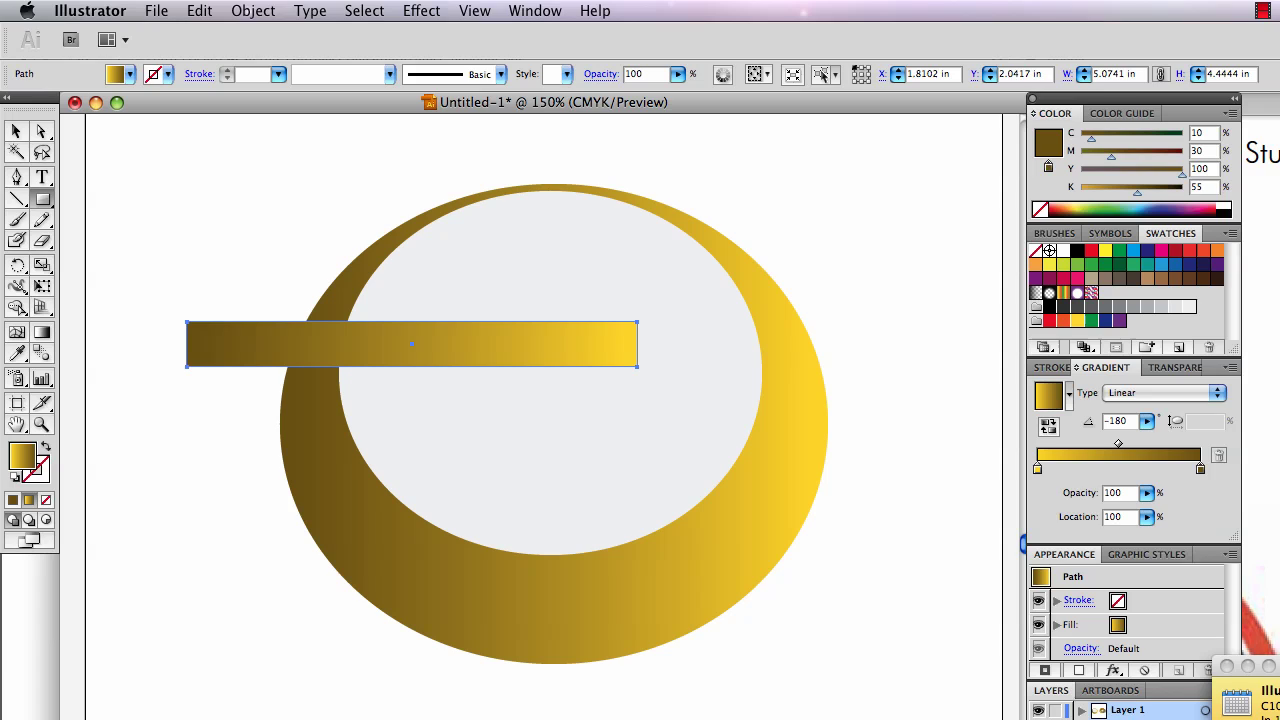
pyautogui.click(1133, 280)
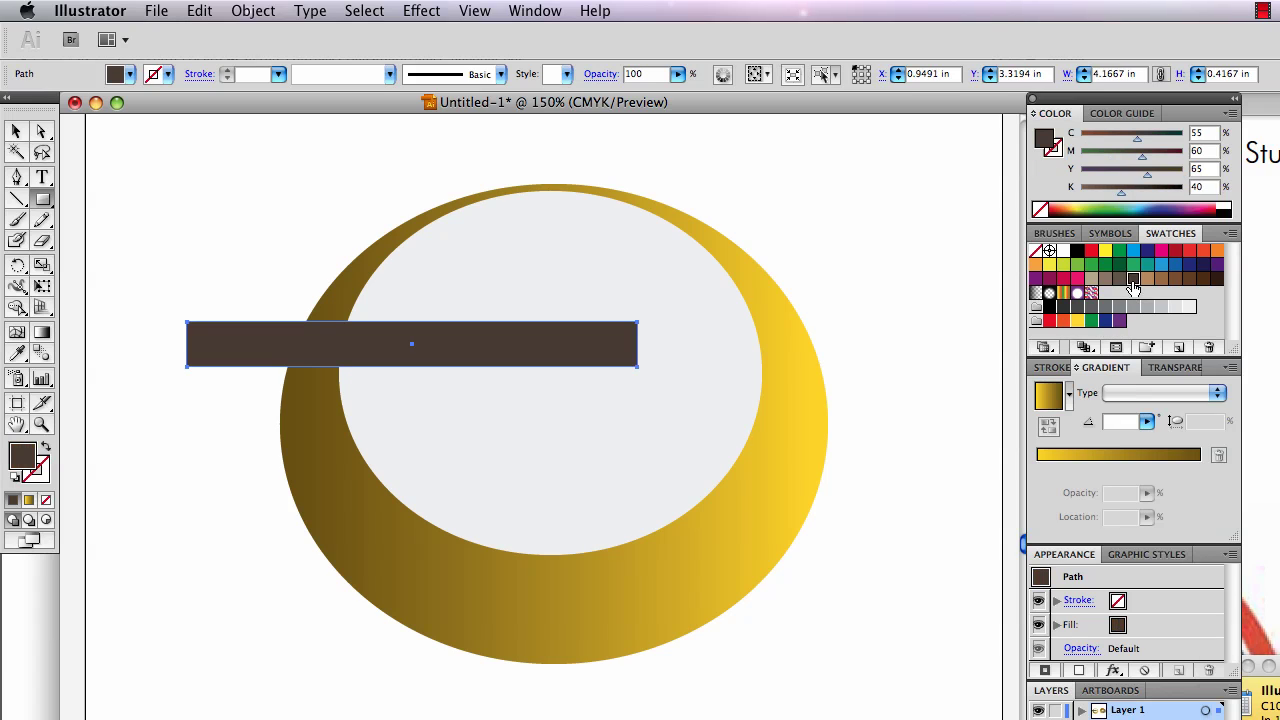
pyautogui.press('super+shift+bracketleft')
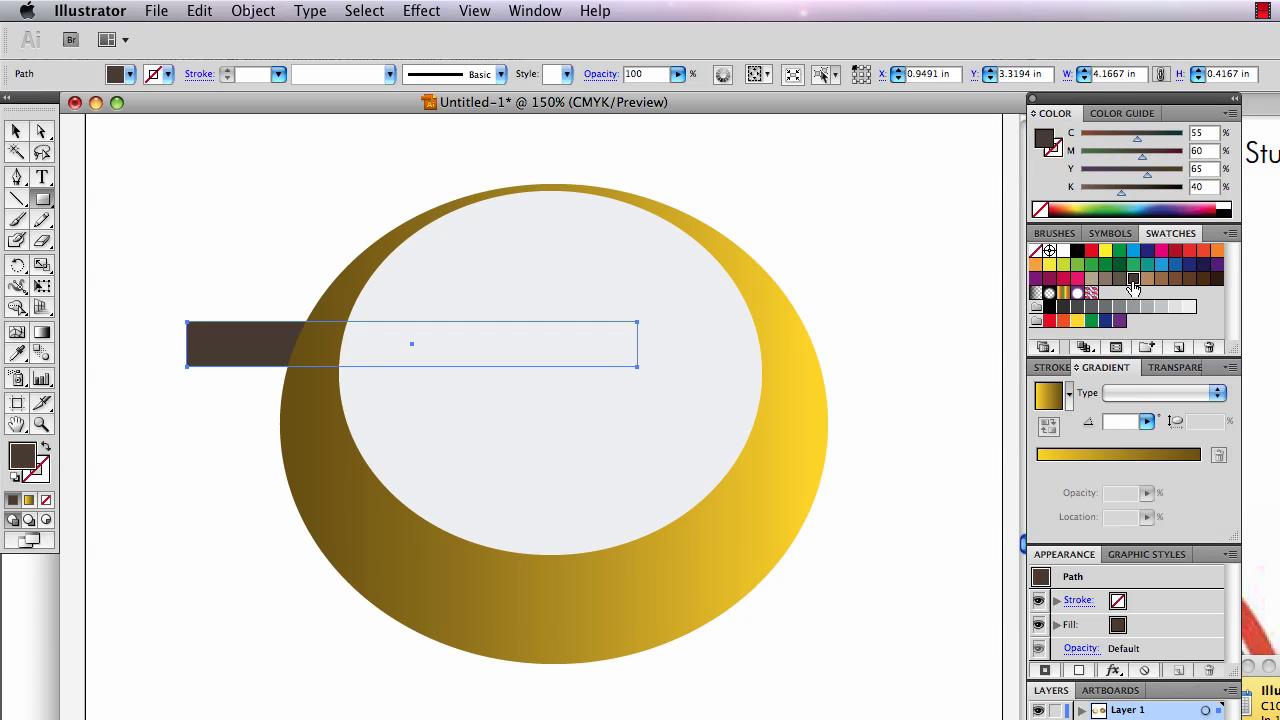
# Combine the inner grey ellipse and outer gold ellipse into one compound path
pyautogui.click(16, 131)
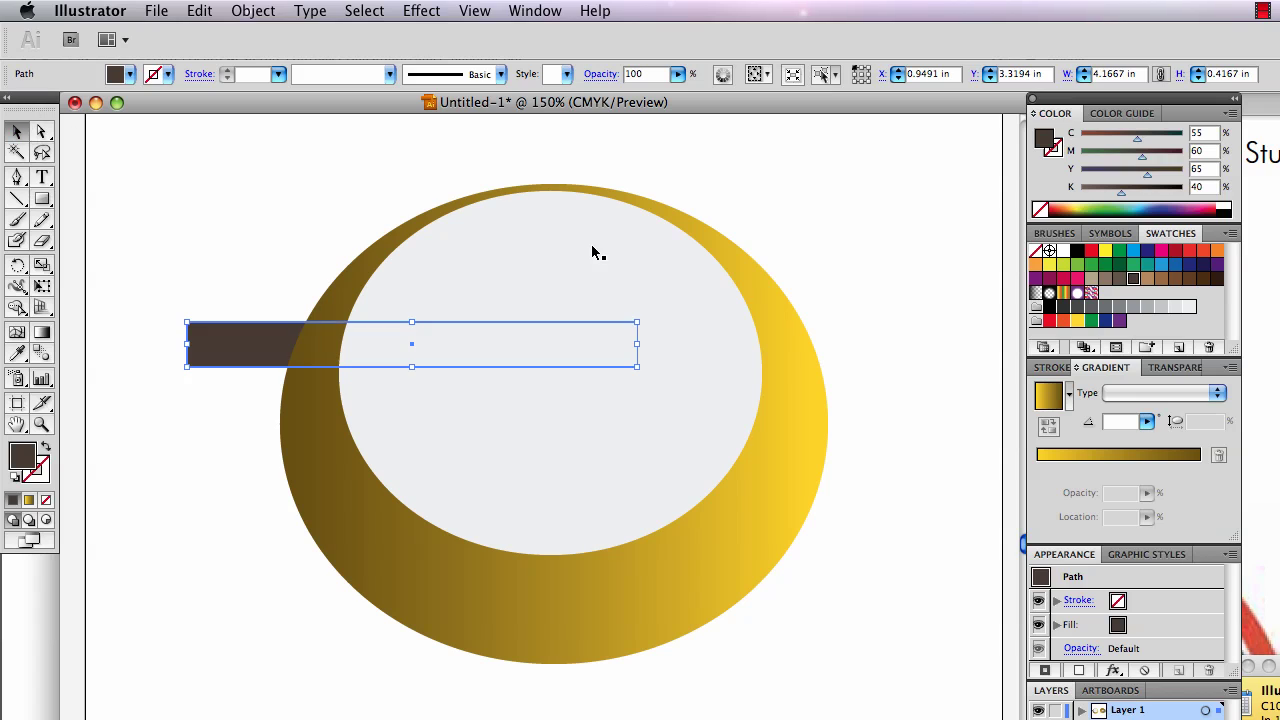
pyautogui.click(592, 246)
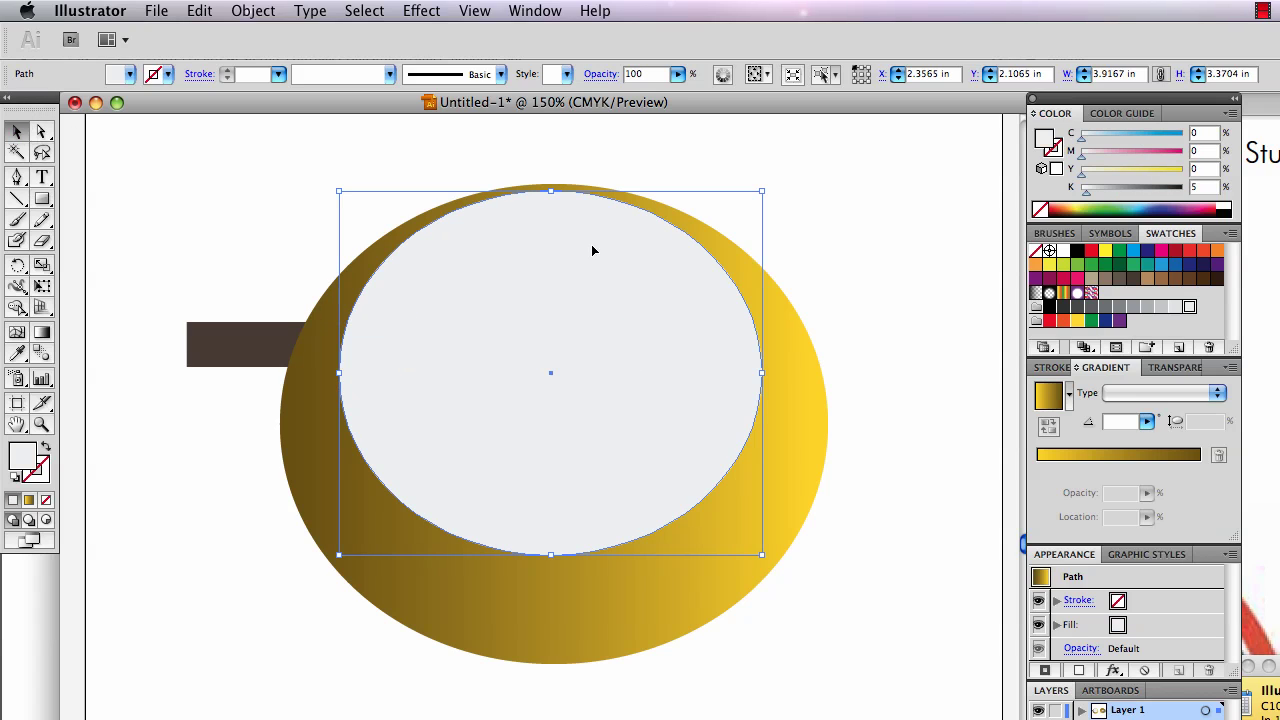
pyautogui.keyDown('shift'); pyautogui.click(795, 350); pyautogui.keyUp('shift')
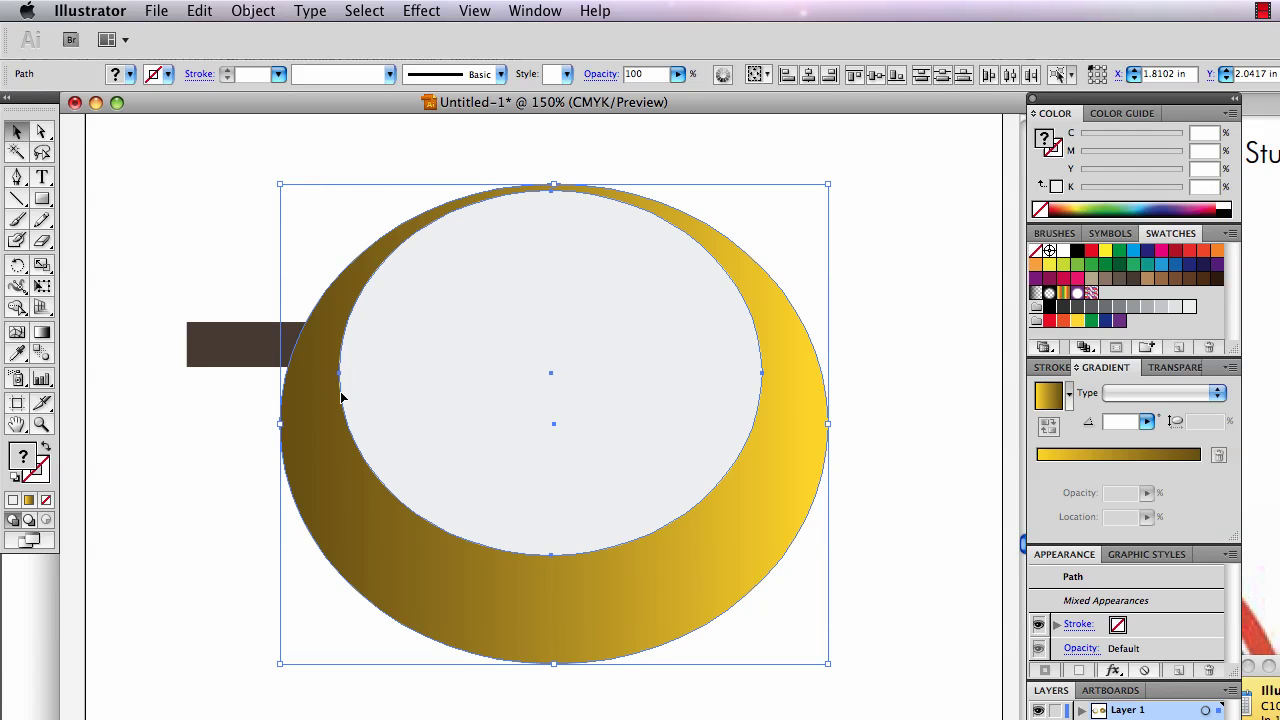
pyautogui.click(253, 11)
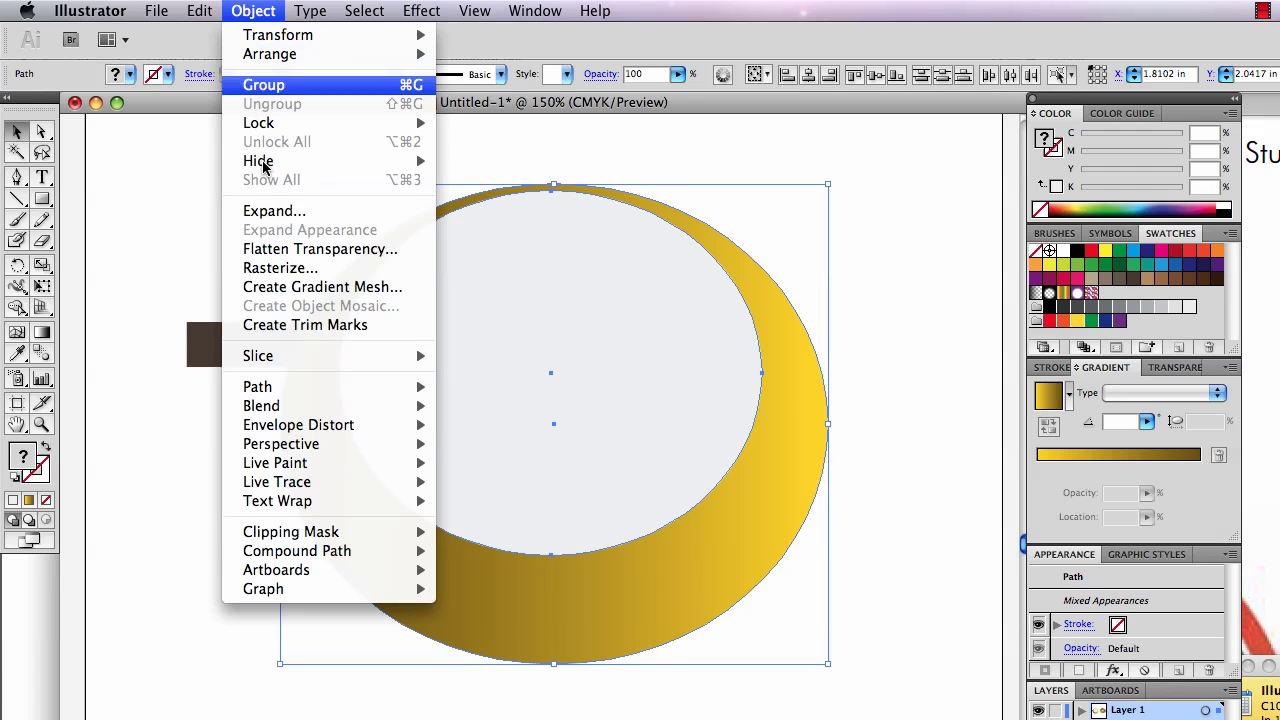
pyautogui.moveTo(306, 555)
pyautogui.click(488, 552)
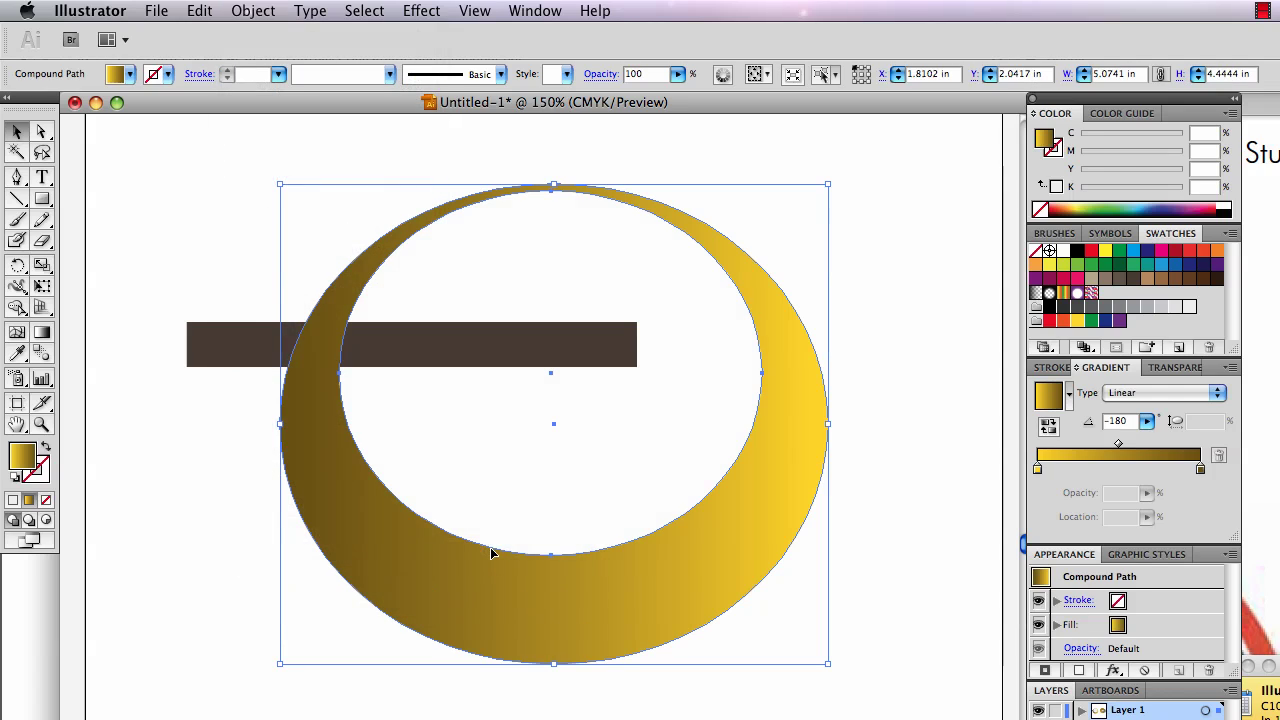
# Deselect the ring and compare it with the reference ring handout in Safari
pyautogui.click(329, 240)
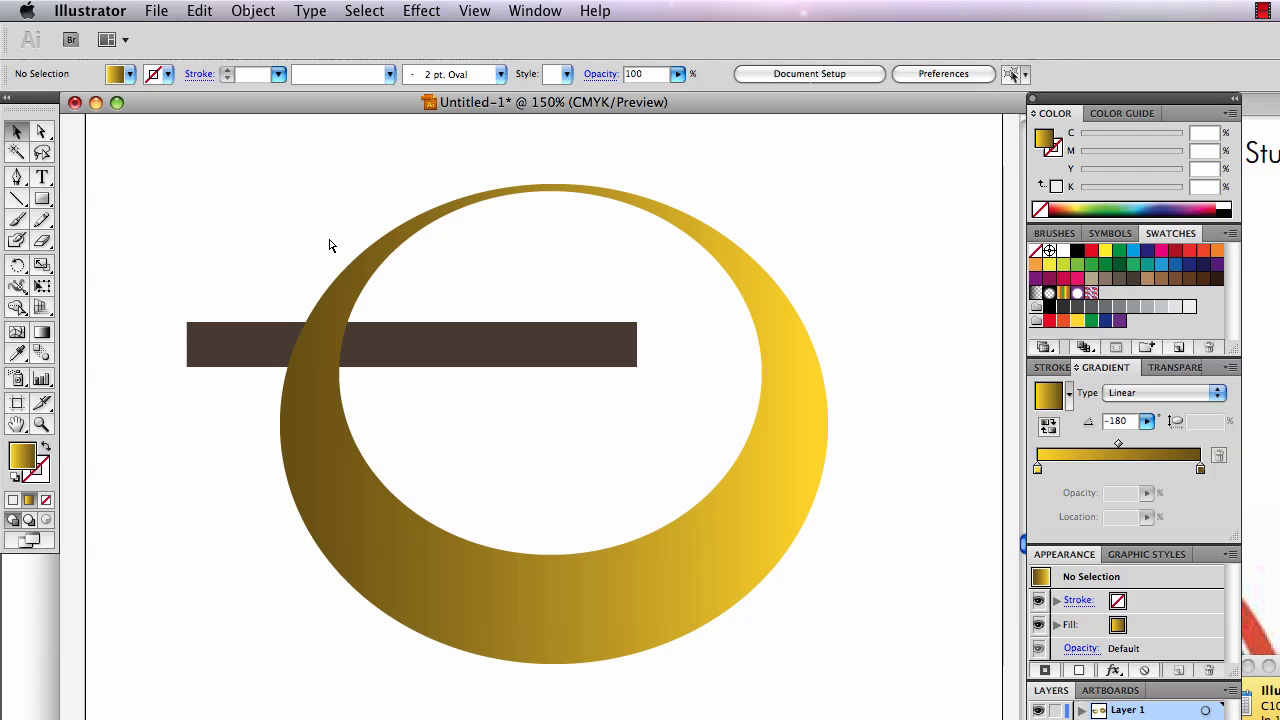
pyautogui.press('super+Tab')
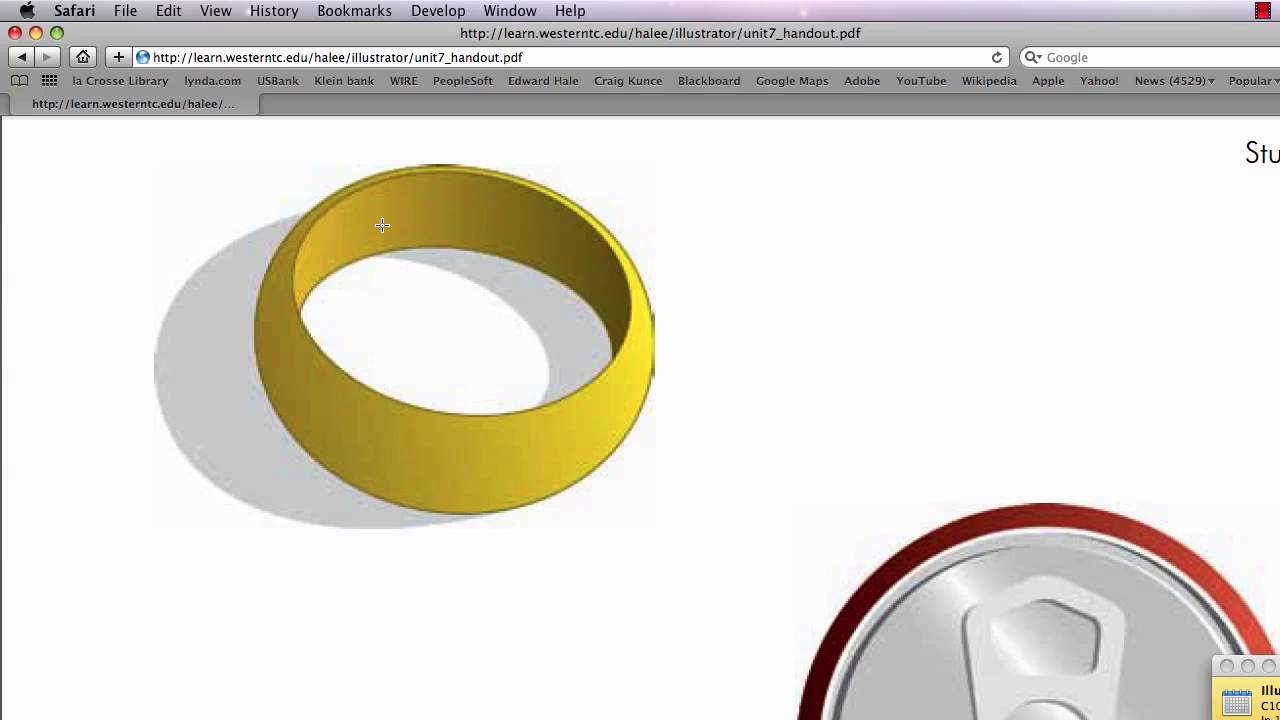
pyautogui.press('super+Tab')
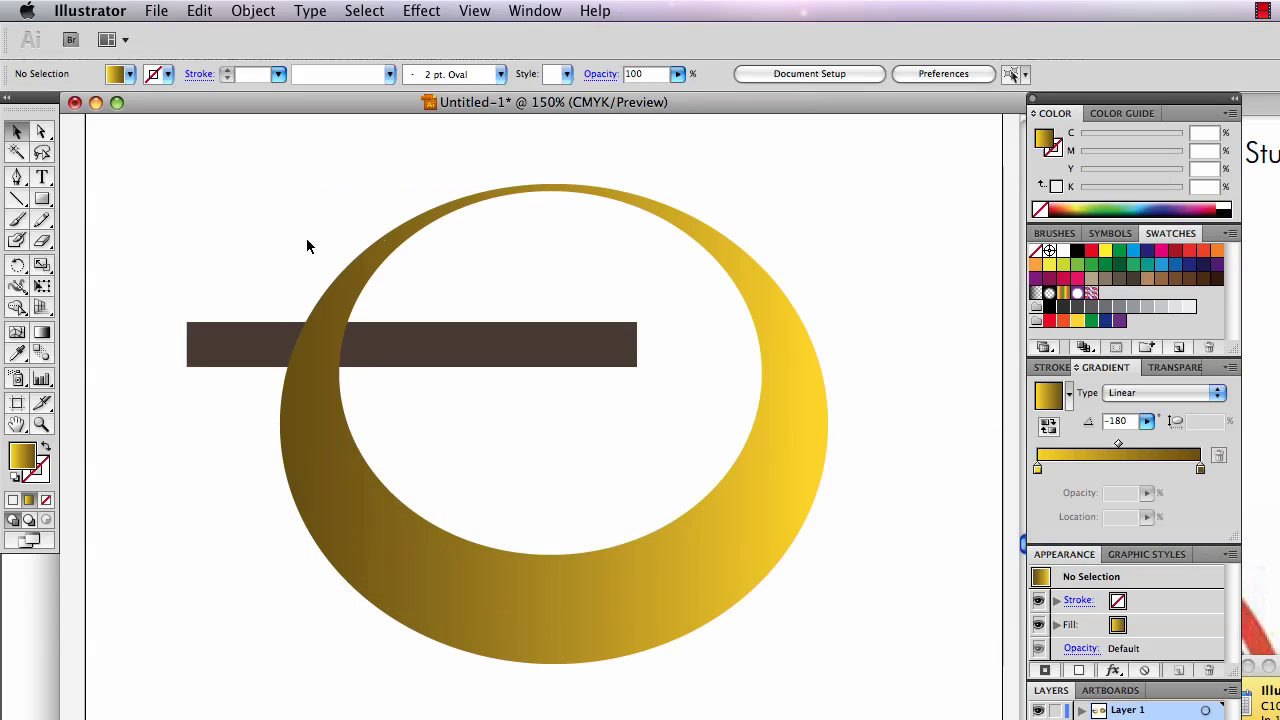
# Draw a 3.9815 × 3.3889 in gold-gradient ellipse in the lower half of the ring's hole
pyautogui.moveTo(42, 200); pyautogui.dragTo(93, 246)
pyautogui.moveTo(399, 222); pyautogui.dragTo(769, 656)
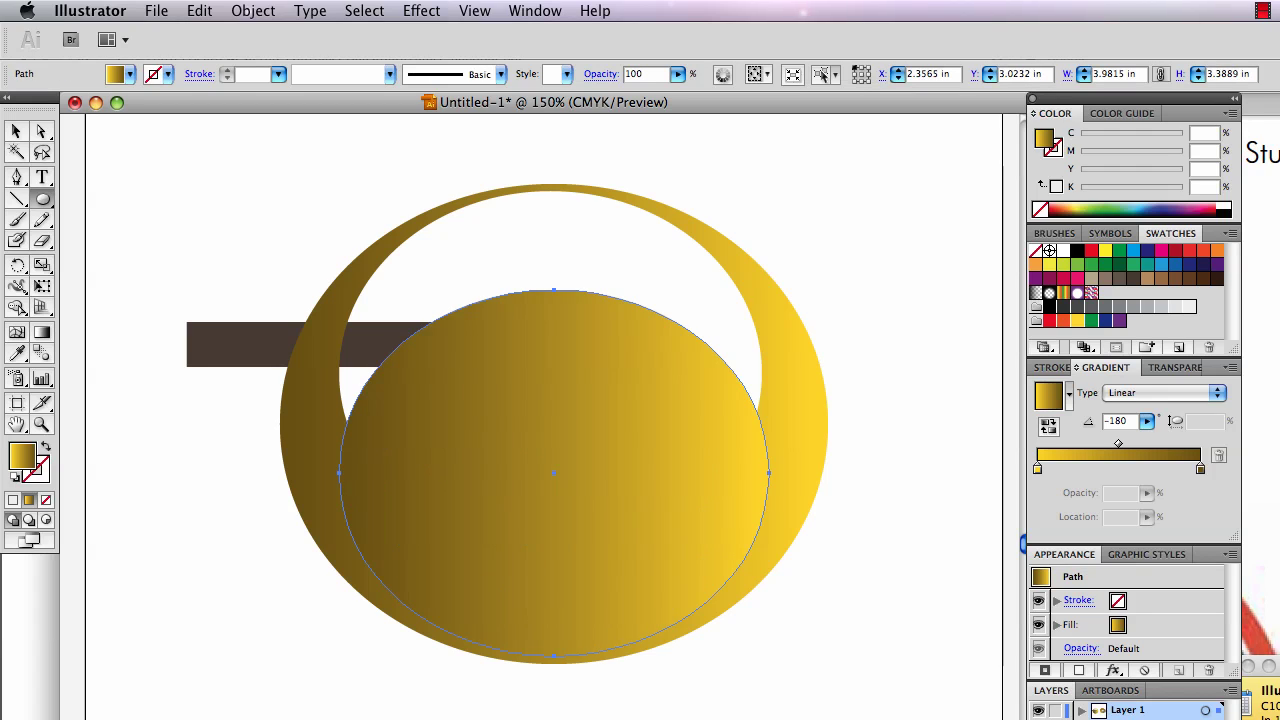
pyautogui.click(41, 131)
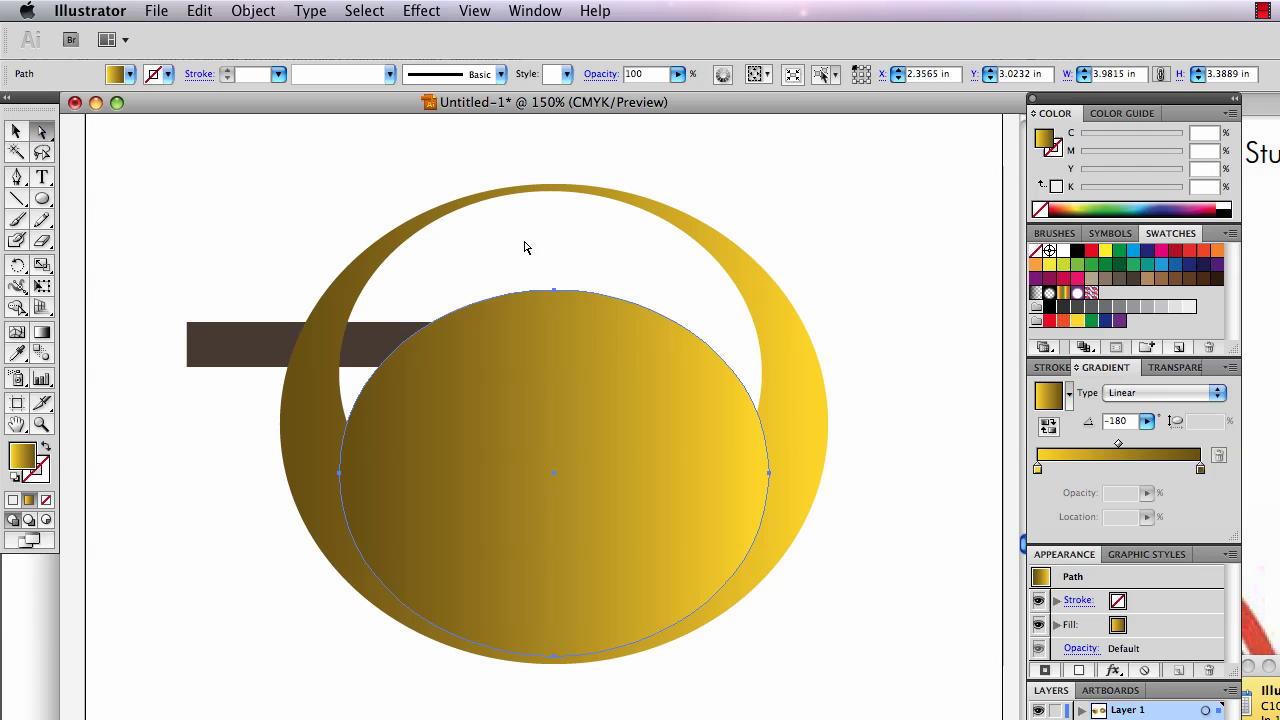
# Pull the ellipse's bottom anchor up and bend its sides into a crescent; reverse its gradient to 0°
pyautogui.click(554, 656)
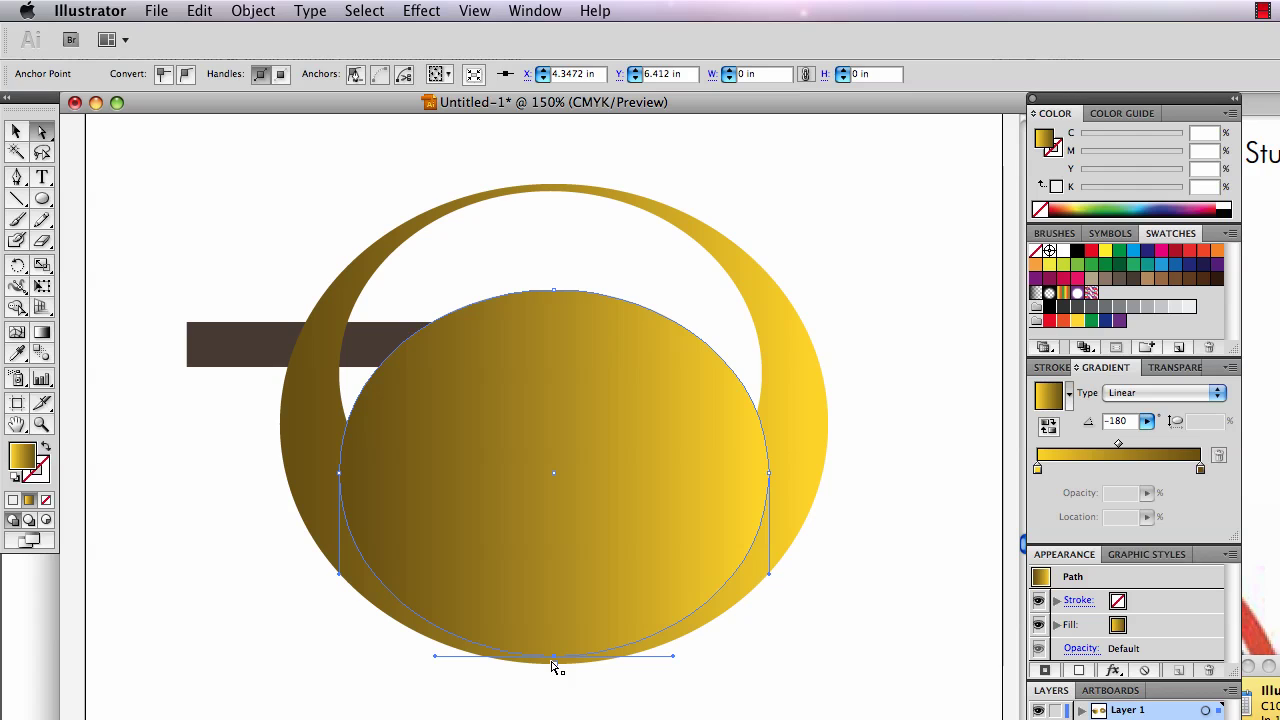
pyautogui.moveTo(554, 657); pyautogui.dragTo(555, 190)
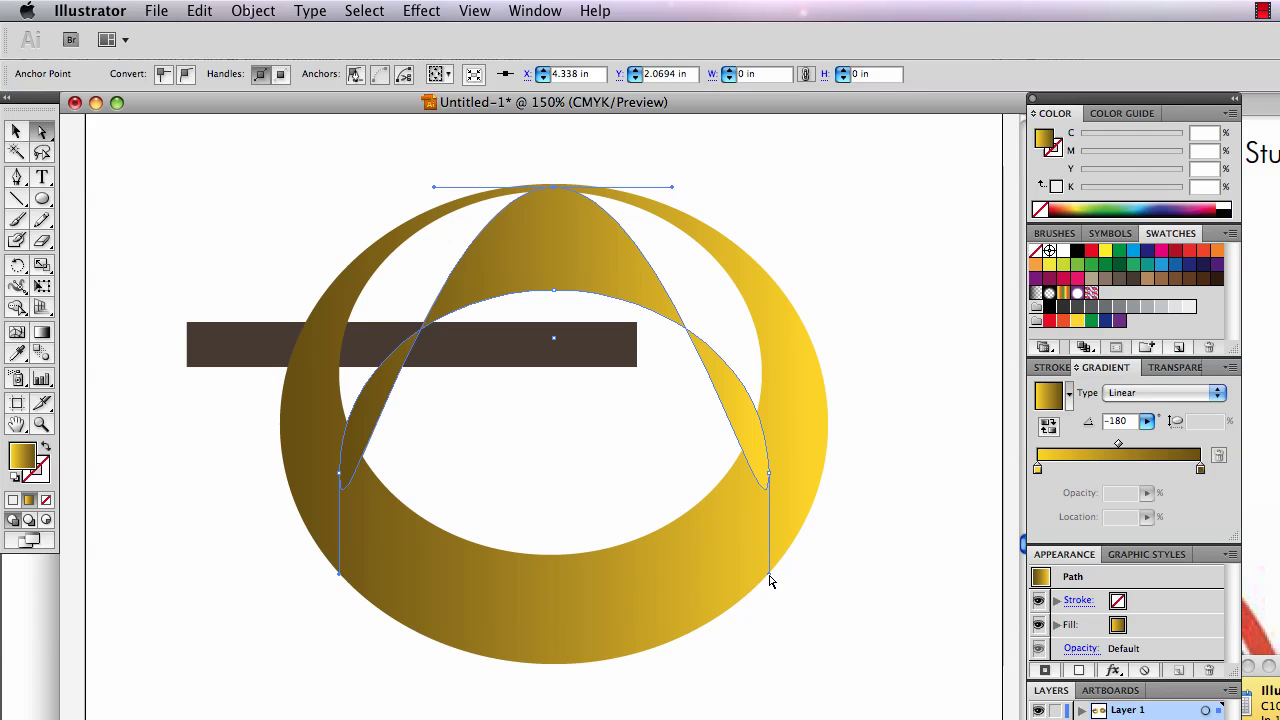
pyautogui.moveTo(770, 580); pyautogui.dragTo(810, 268)
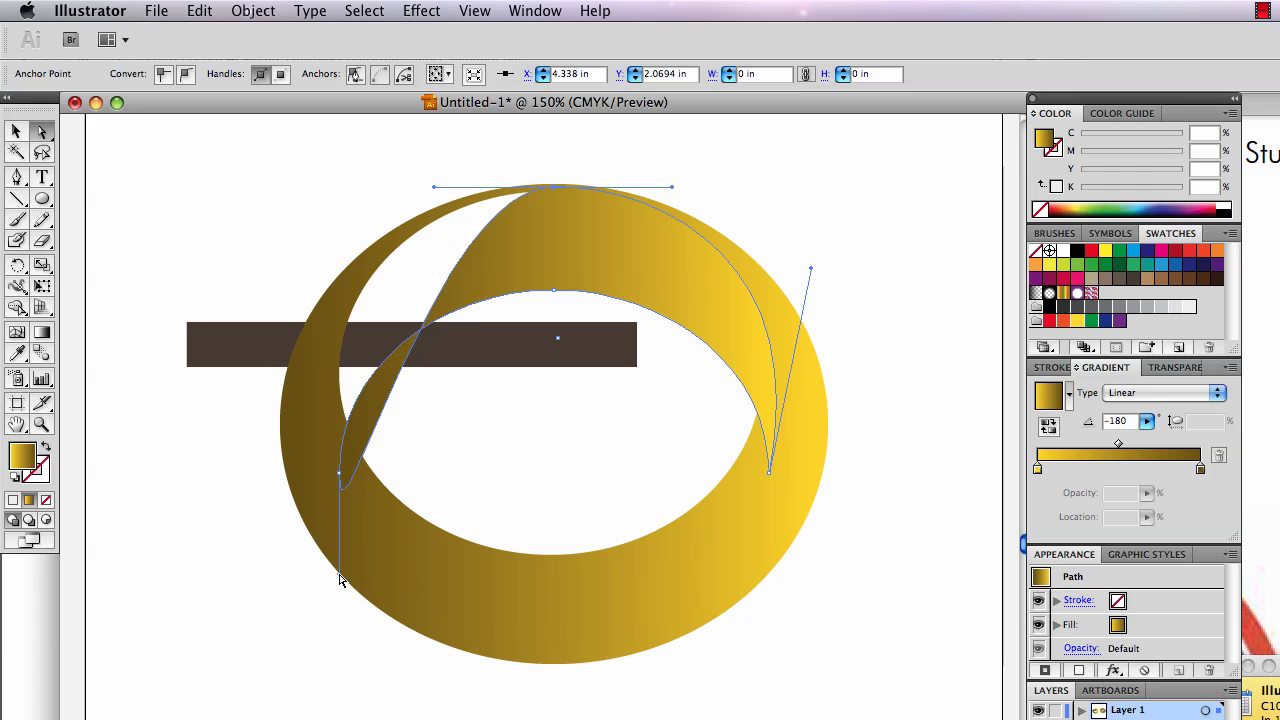
pyautogui.moveTo(340, 578); pyautogui.dragTo(268, 286)
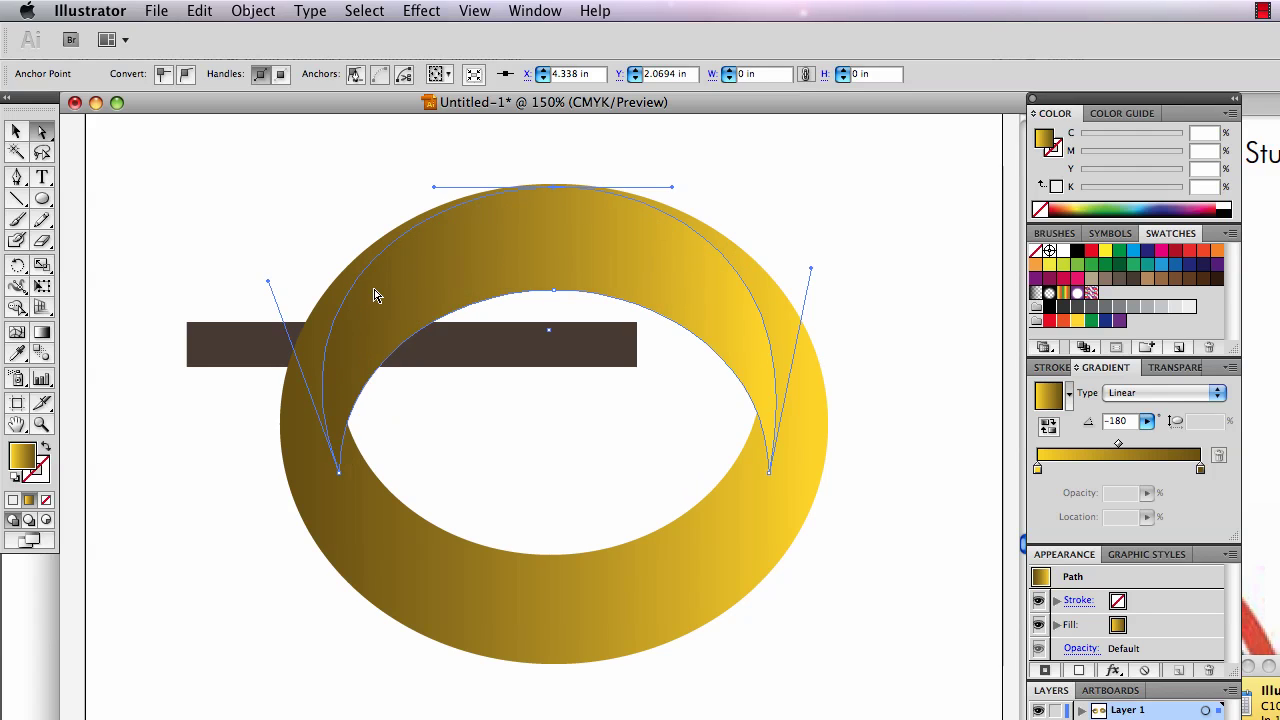
pyautogui.click(41, 333)
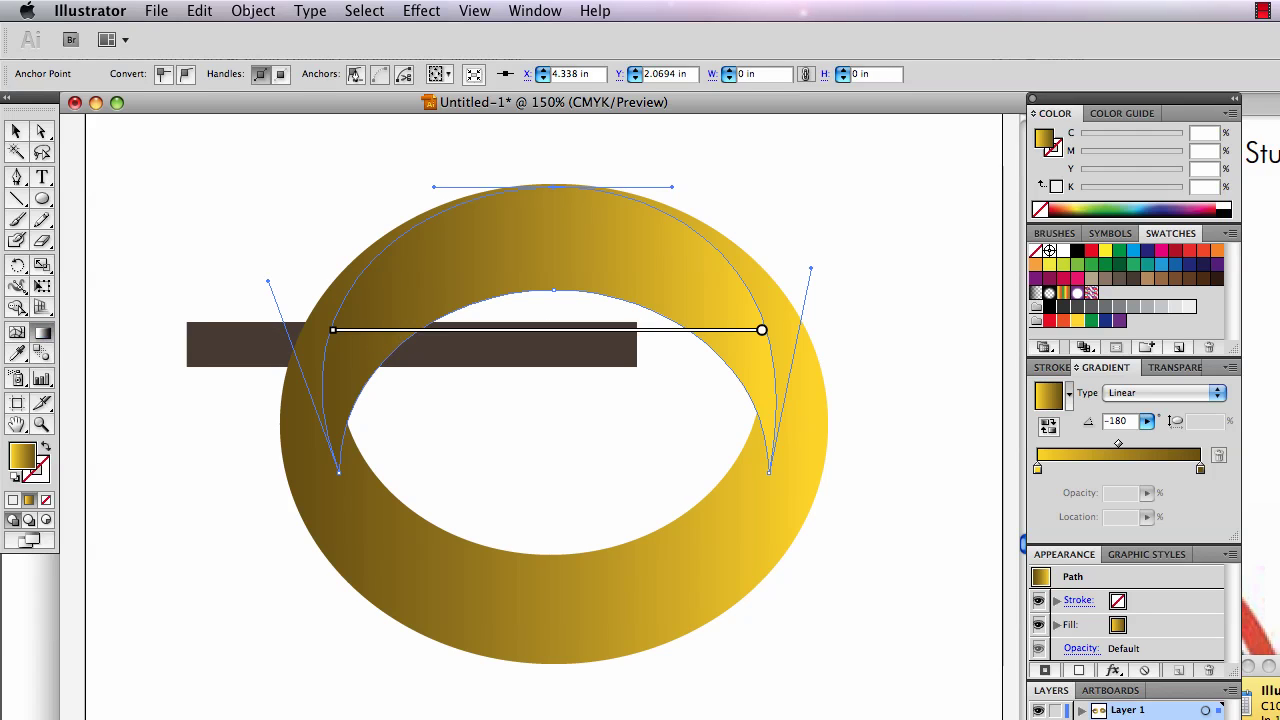
pyautogui.moveTo(345, 330); pyautogui.dragTo(750, 330)
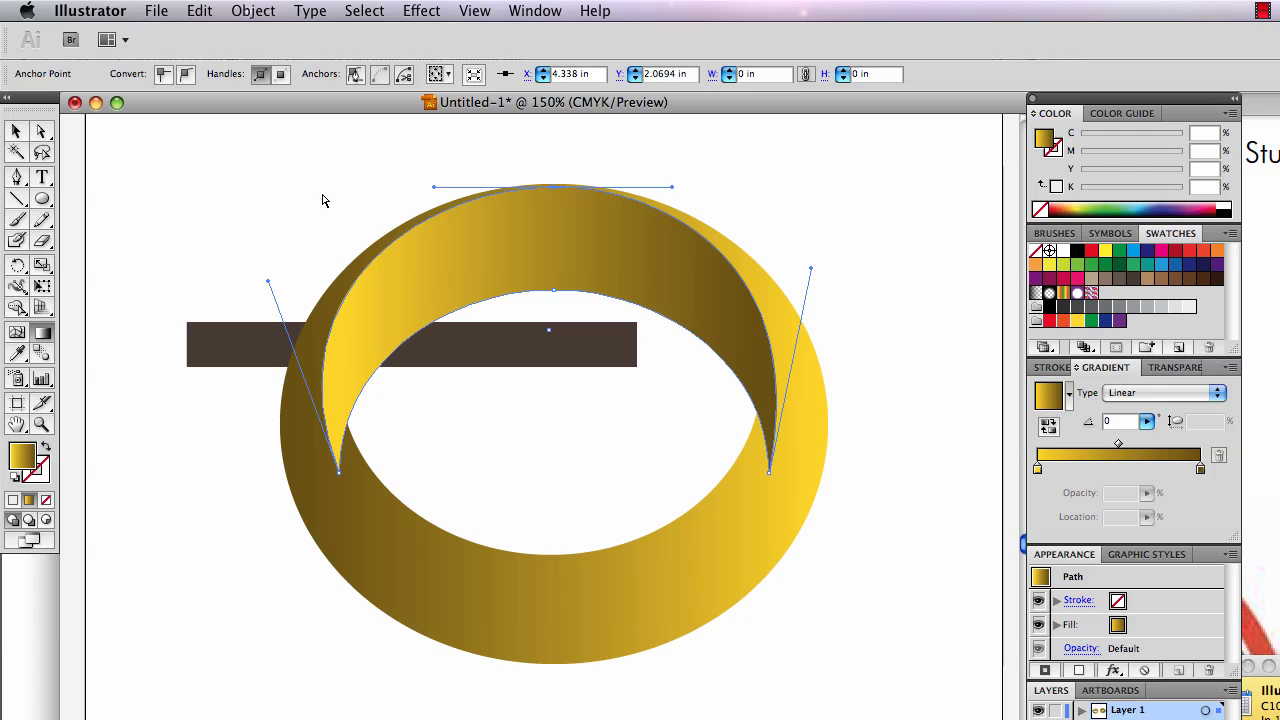
# Send the inner arch and the brown rectangle to the back, behind the ring
pyautogui.press('super+shift+bracketleft')
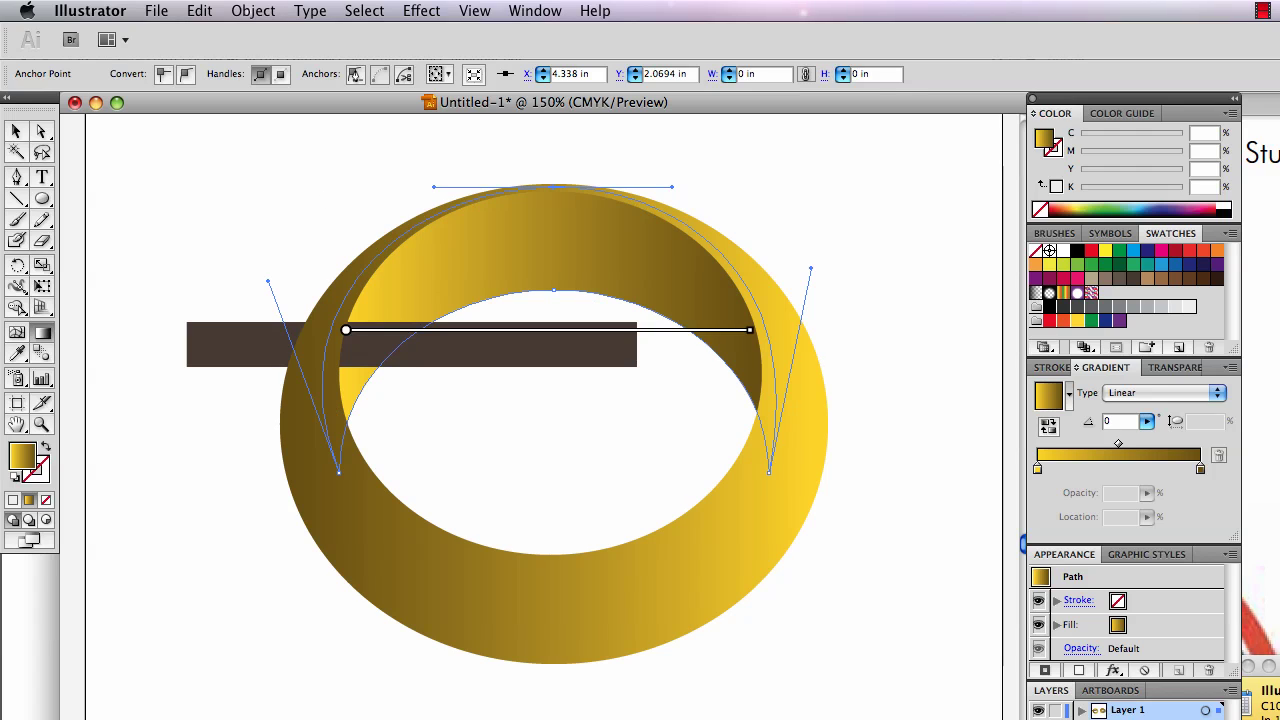
pyautogui.click(16, 131)
pyautogui.click(220, 343)
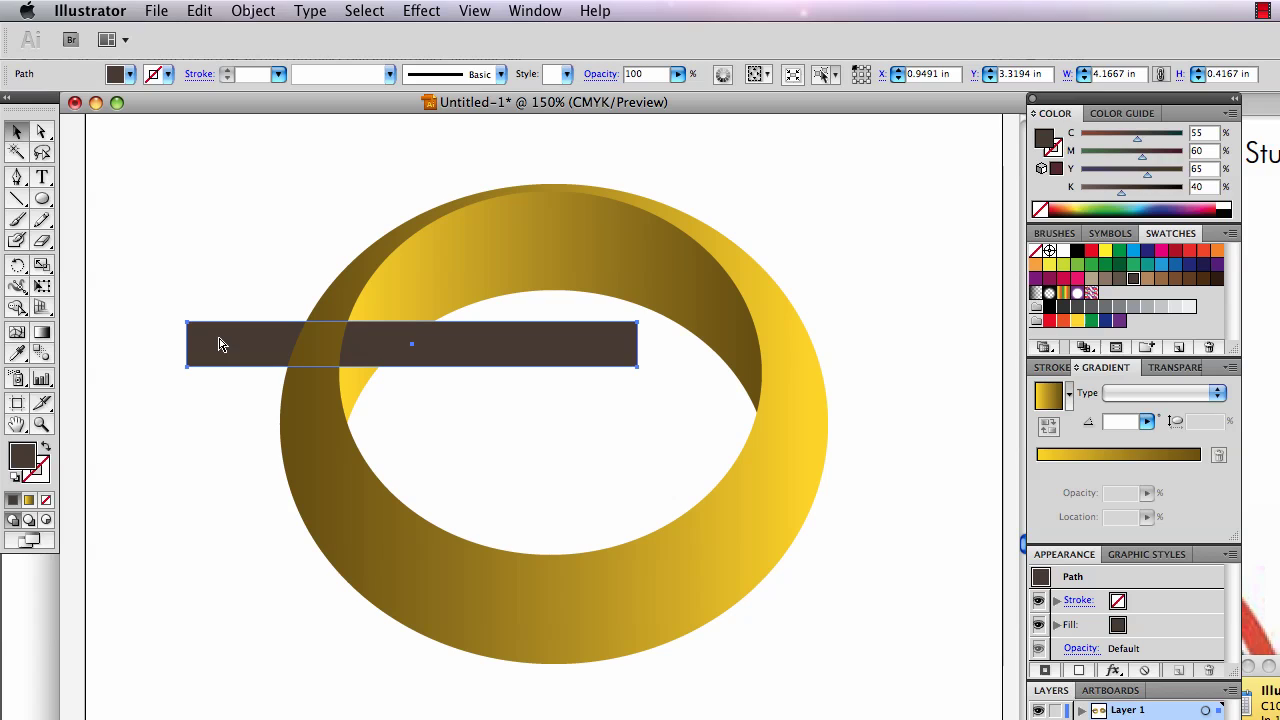
pyautogui.press('super+shift+bracketleft')
pyautogui.click(180, 237)
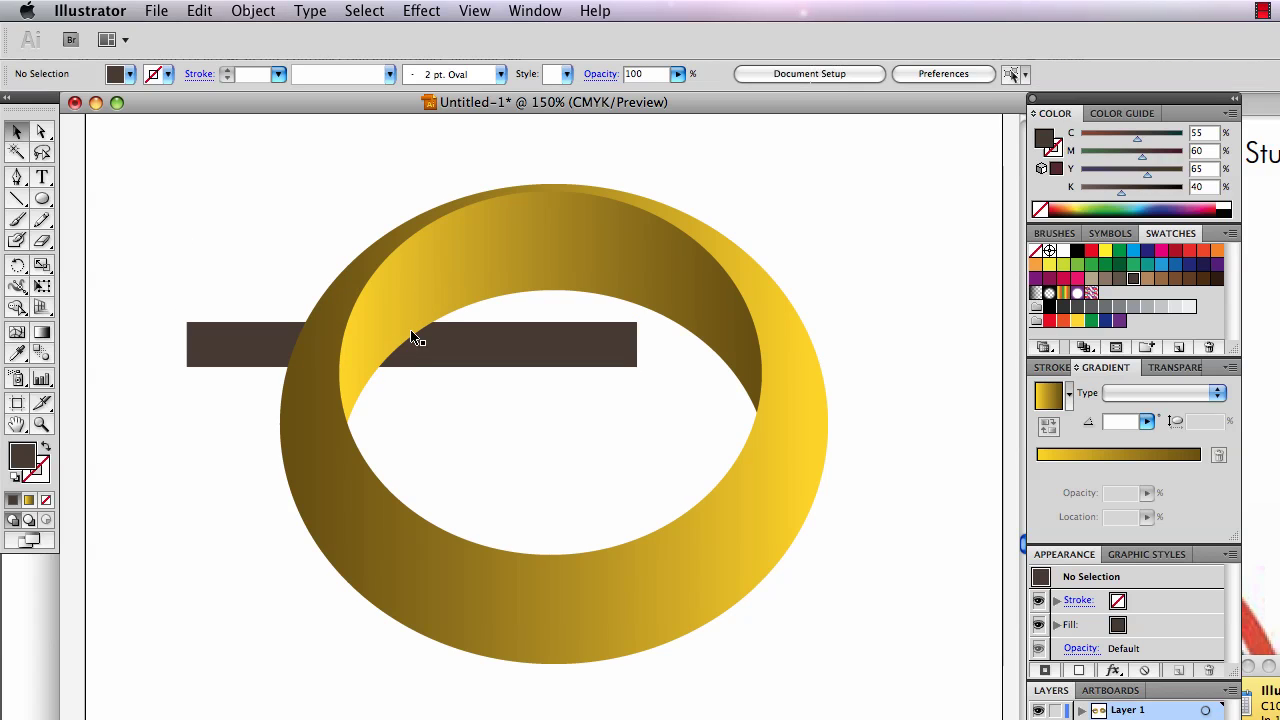
pyautogui.click(495, 265)
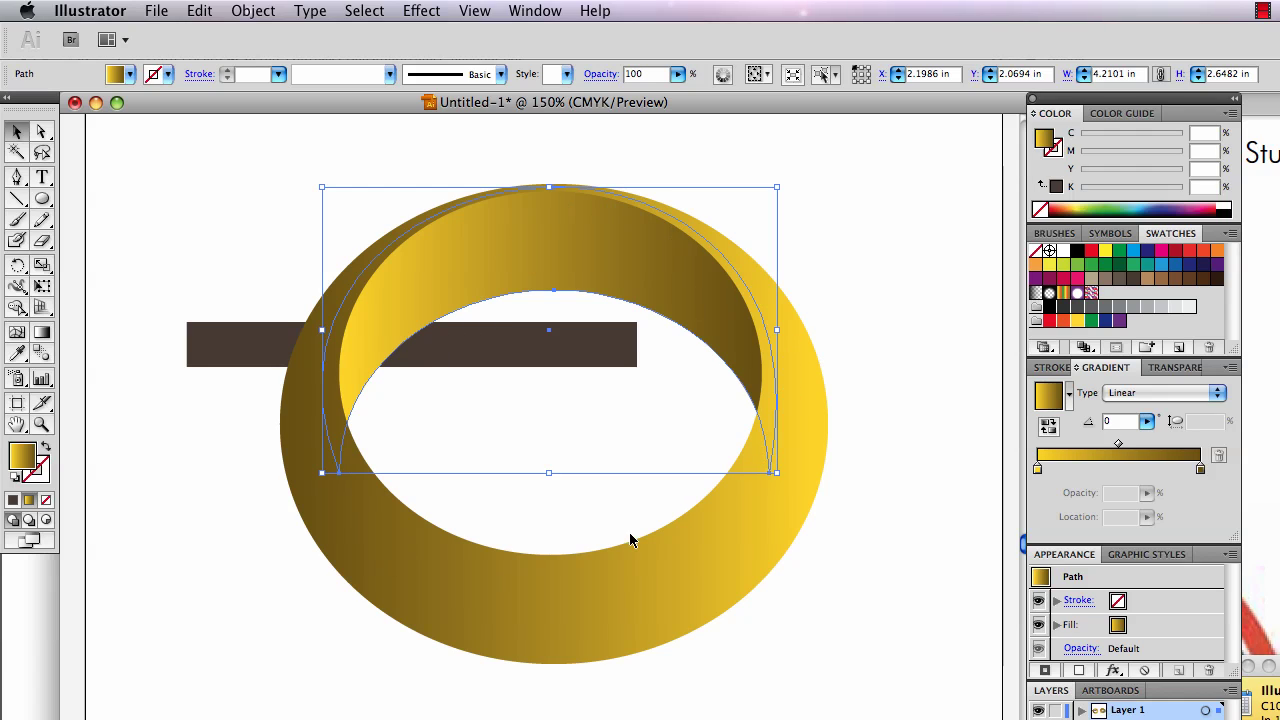
pyautogui.click(268, 236)
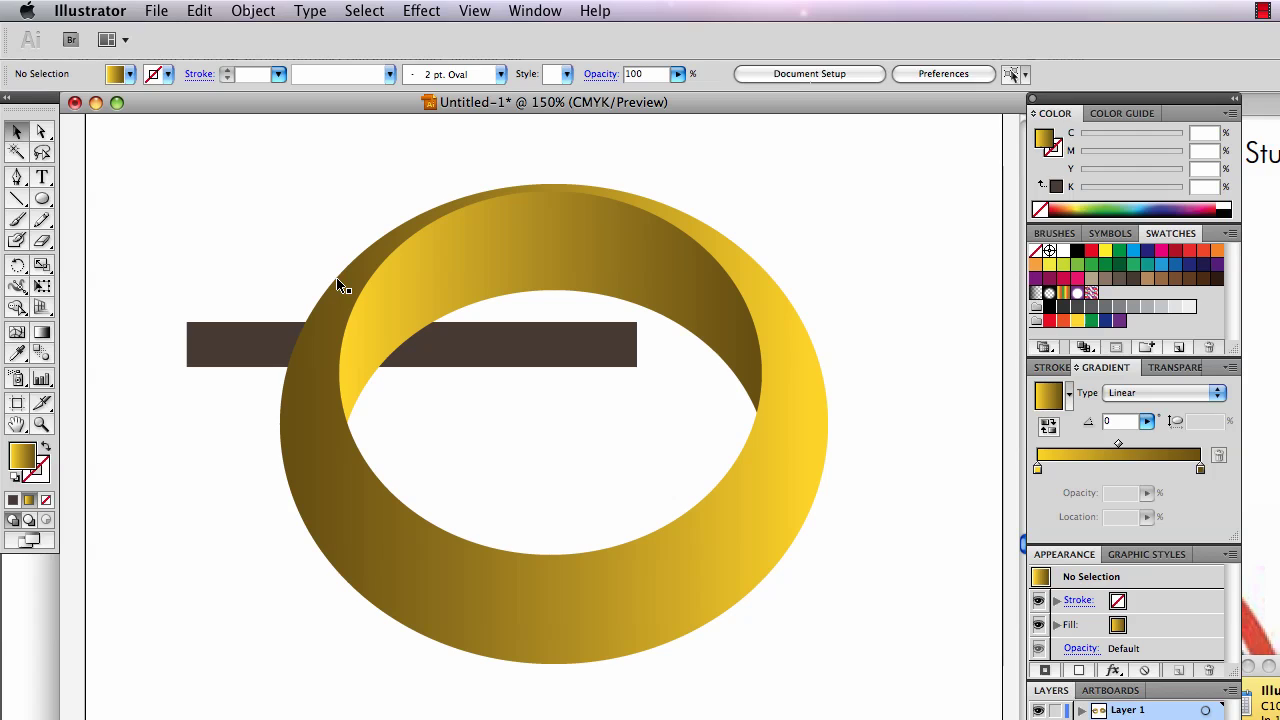
# Move the brown rectangle down below the ring and compare with the Safari handout
pyautogui.click(250, 344)
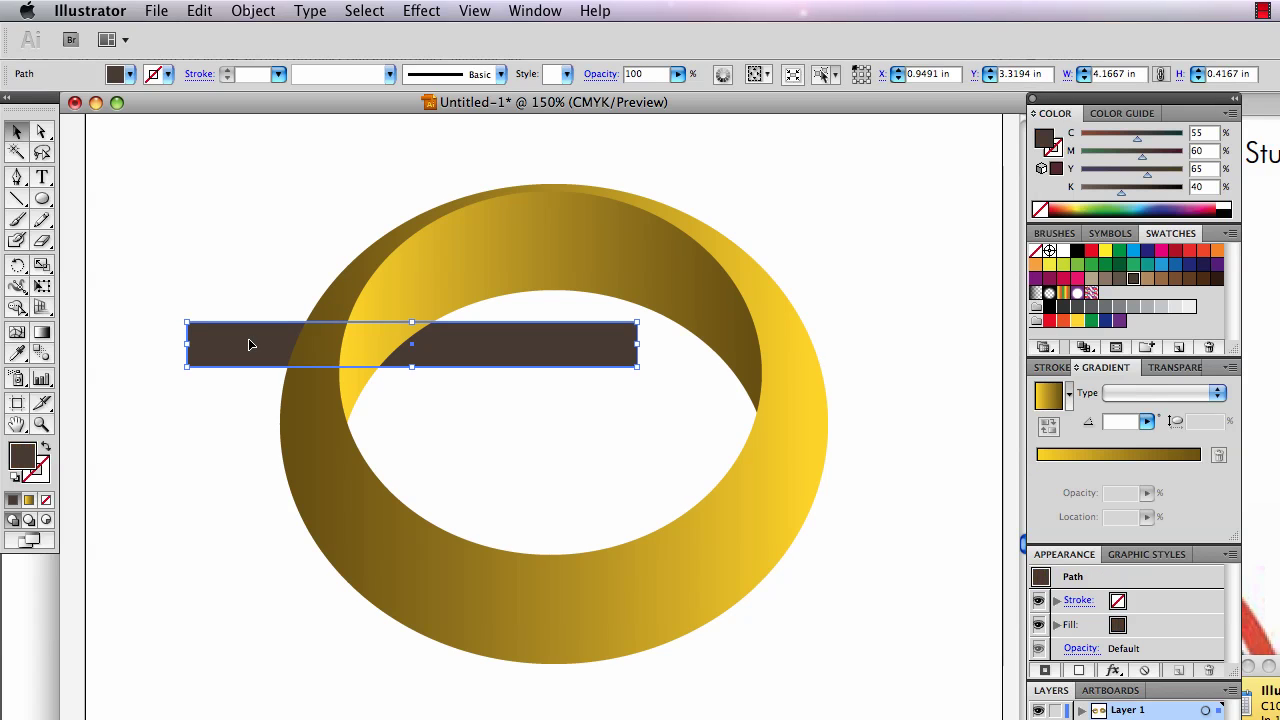
pyautogui.moveTo(250, 344); pyautogui.dragTo(223, 695)
pyautogui.press('super+Tab')
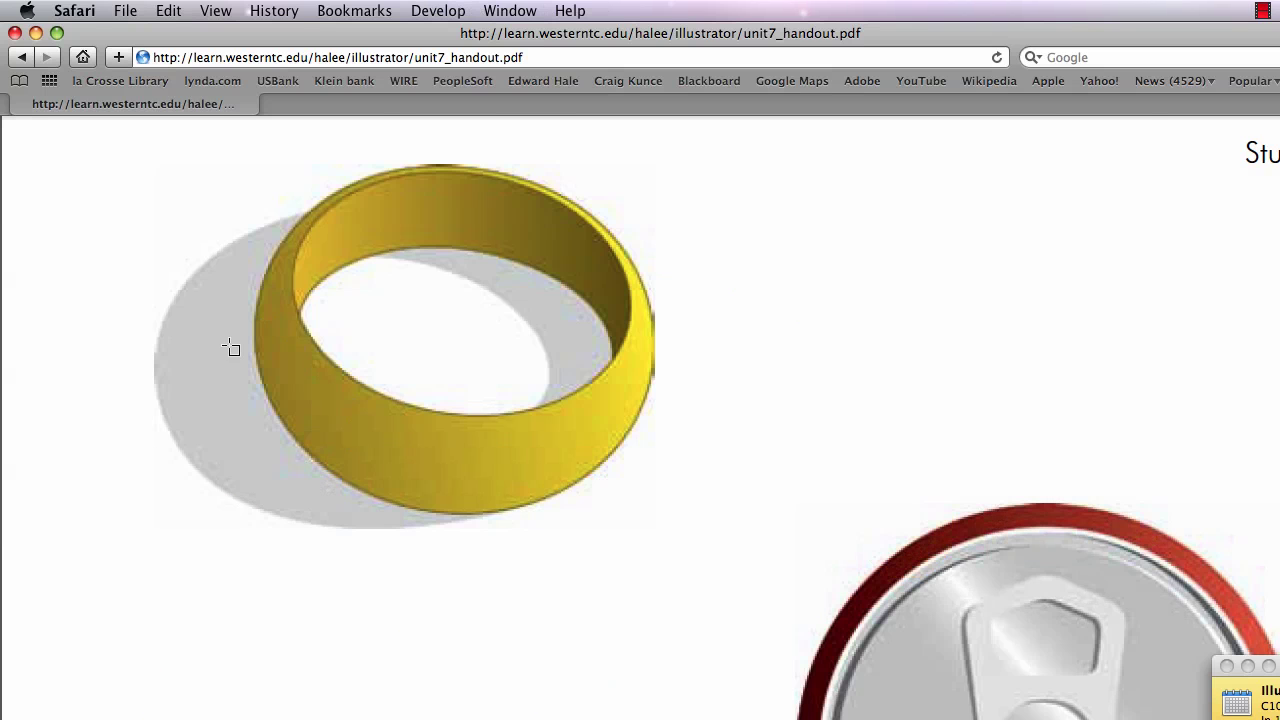
pyautogui.press('super+Tab')
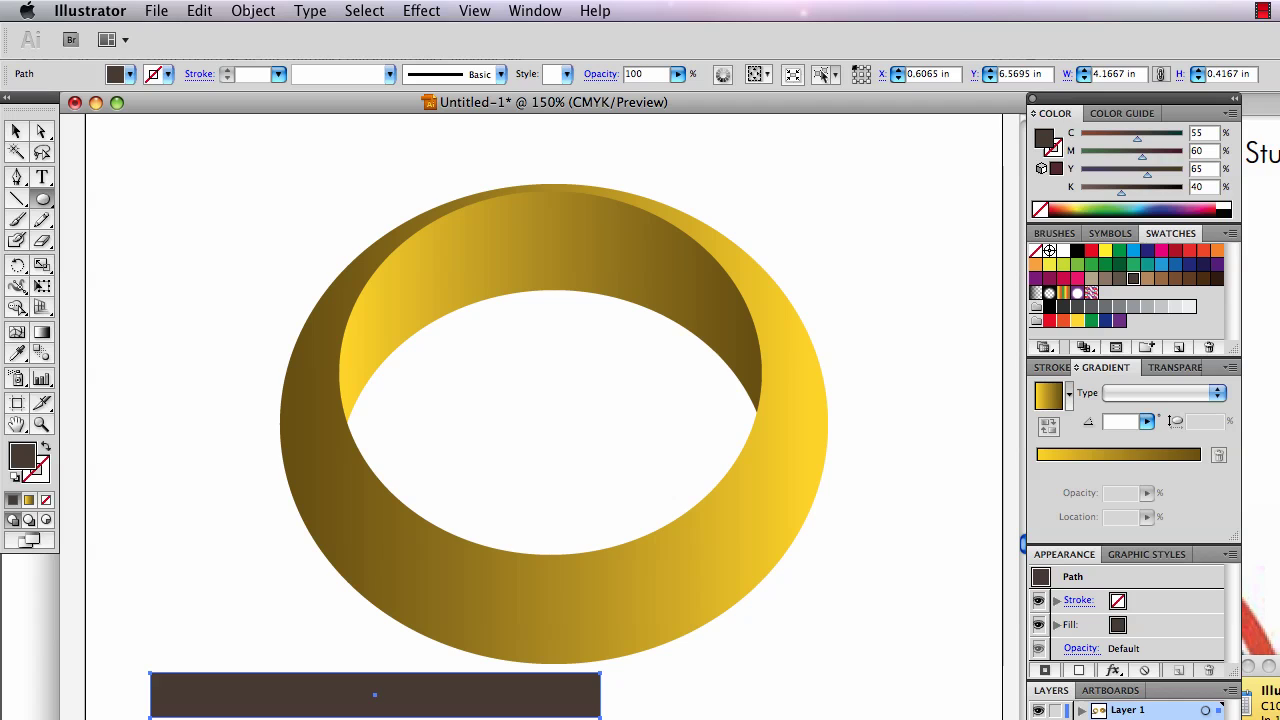
# Draw a large 50% grey shadow ellipse behind the ring and a smaller ellipse inside the hole
pyautogui.moveTo(140, 182); pyautogui.dragTo(786, 669)
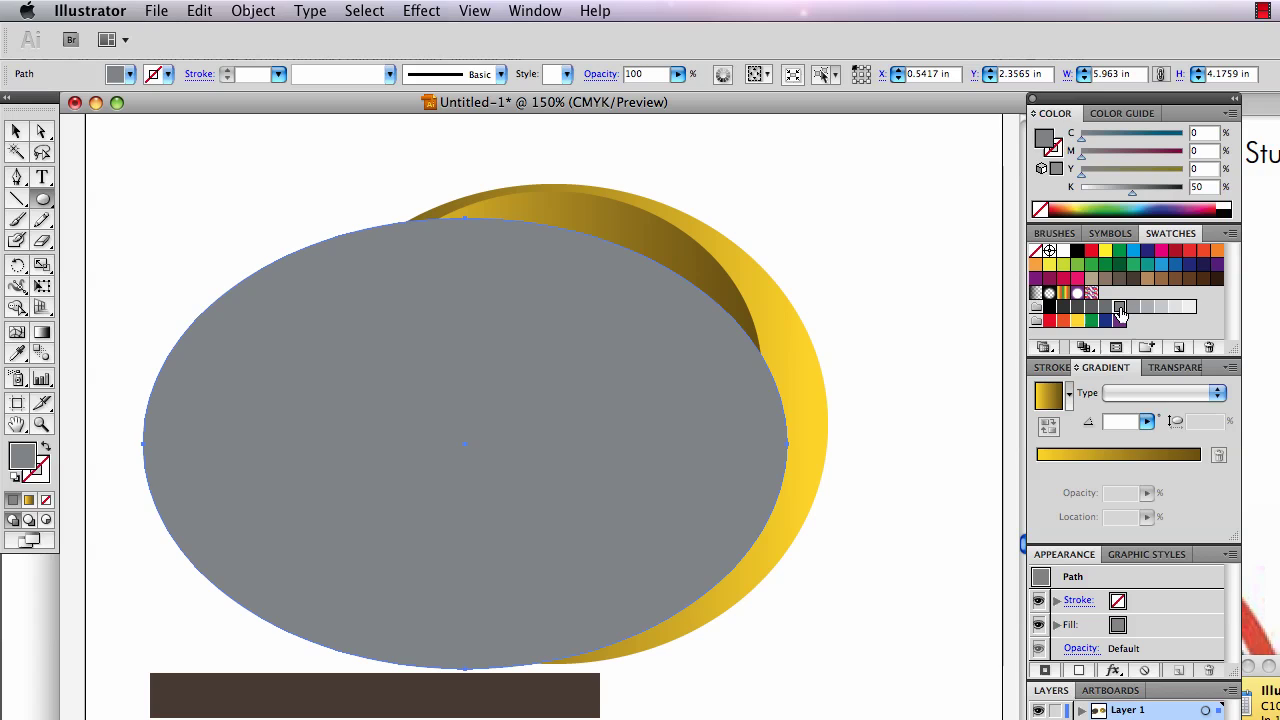
pyautogui.press('super+bracketleft')
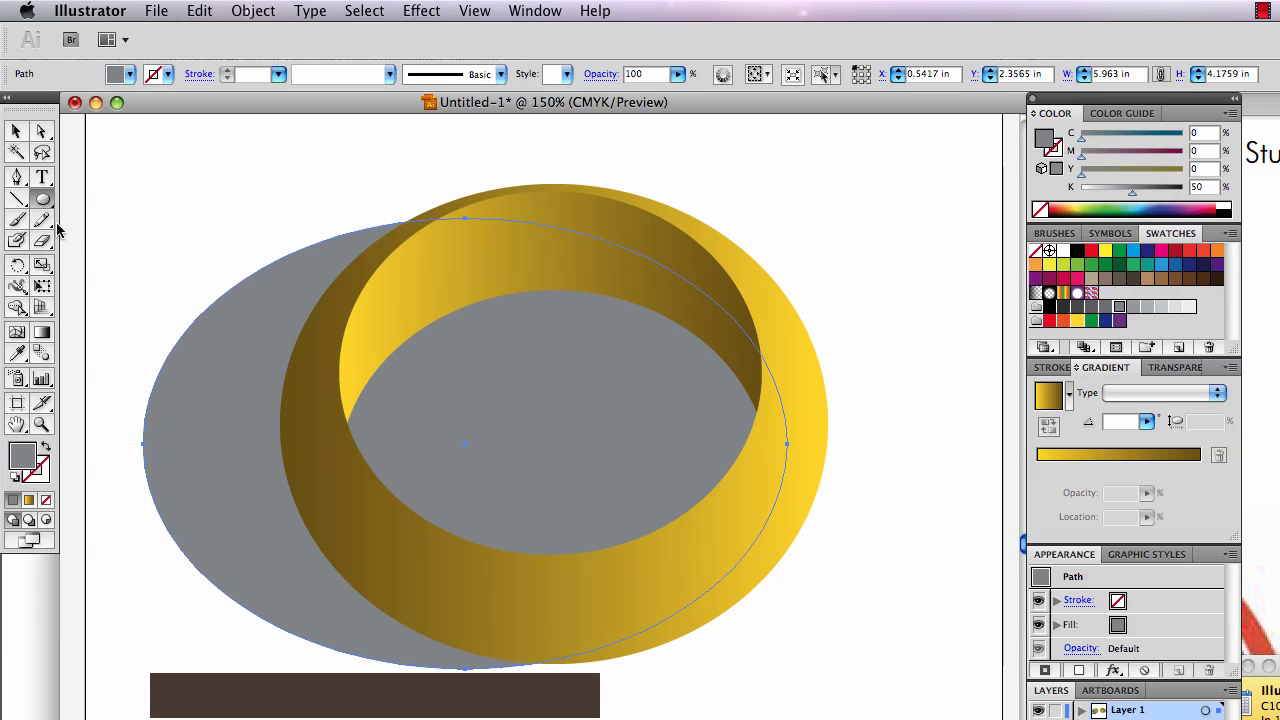
pyautogui.moveTo(692, 590)
pyautogui.mouseDown()
pyautogui.moveTo(344, 292)
pyautogui.moveTo(314, 294)
pyautogui.mouseUp()
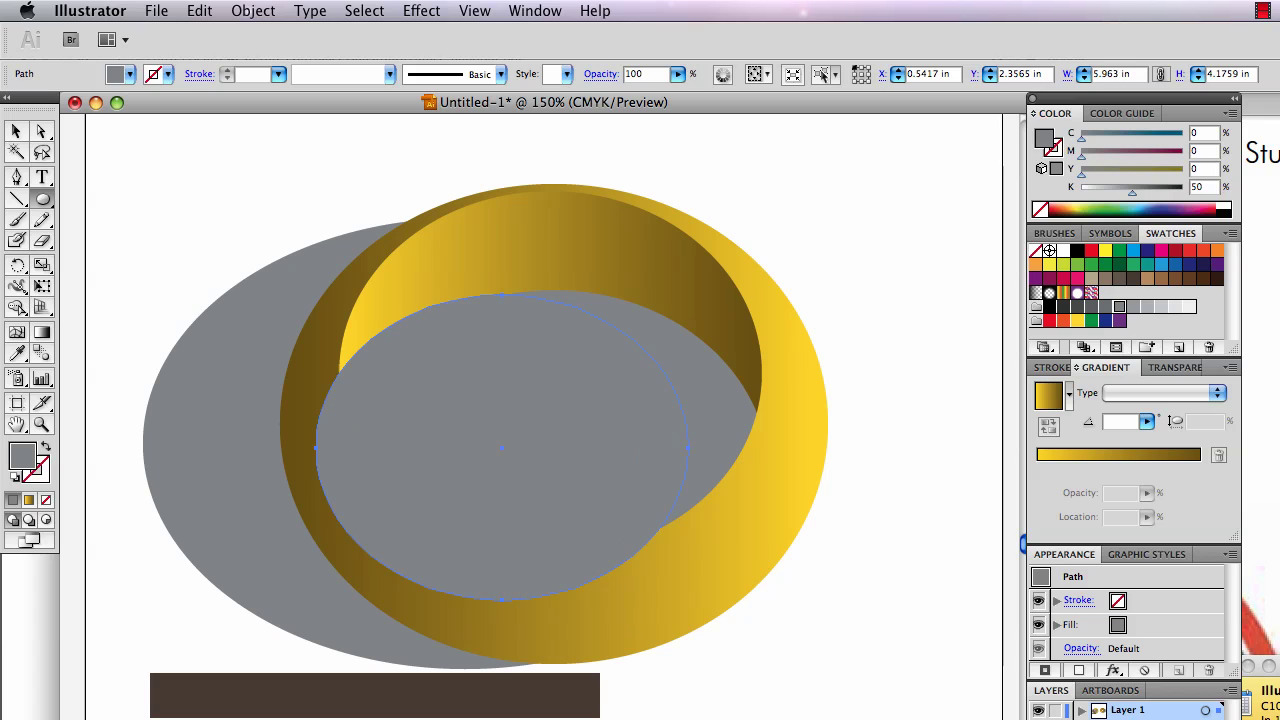
# Fill the hole ellipse 5% grey, send it behind the ring's inner wall, and nudge it left
pyautogui.click(1189, 306)
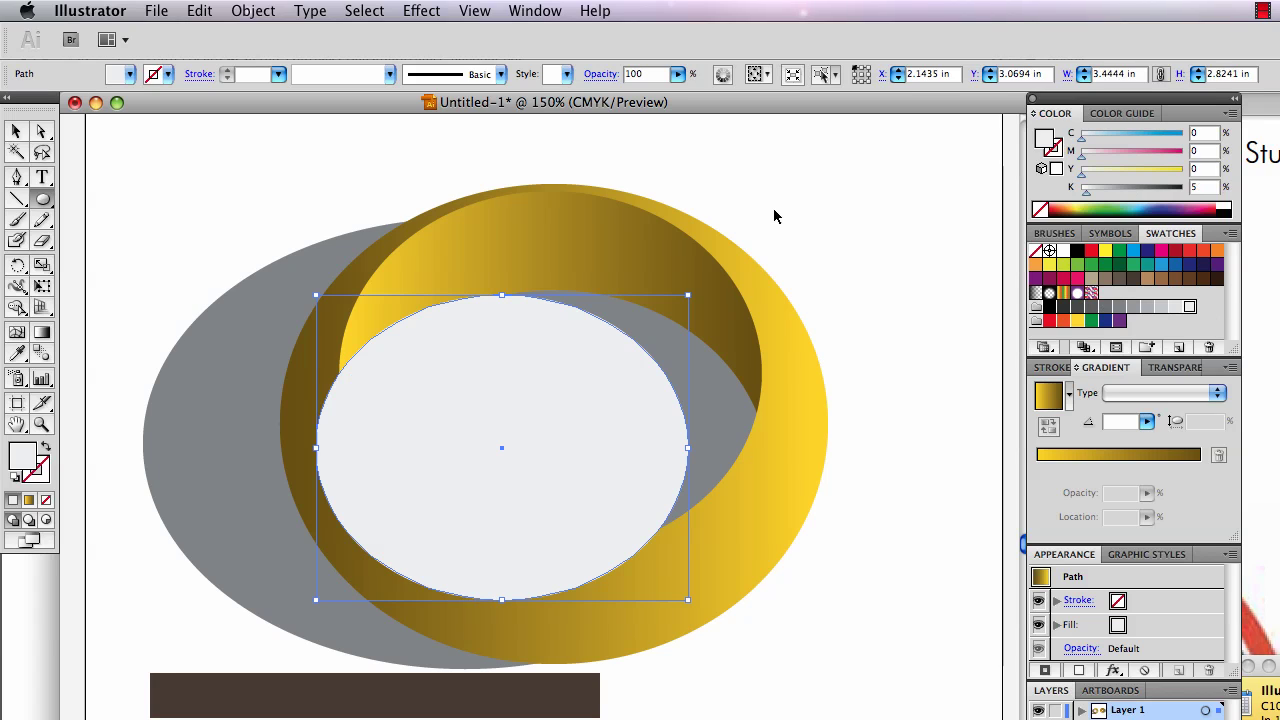
pyautogui.hotkey('ctrl', '[')
pyautogui.hotkey('ctrl', '[')
pyautogui.hotkey('ctrl', '[')
pyautogui.hotkey('ctrl', '[')
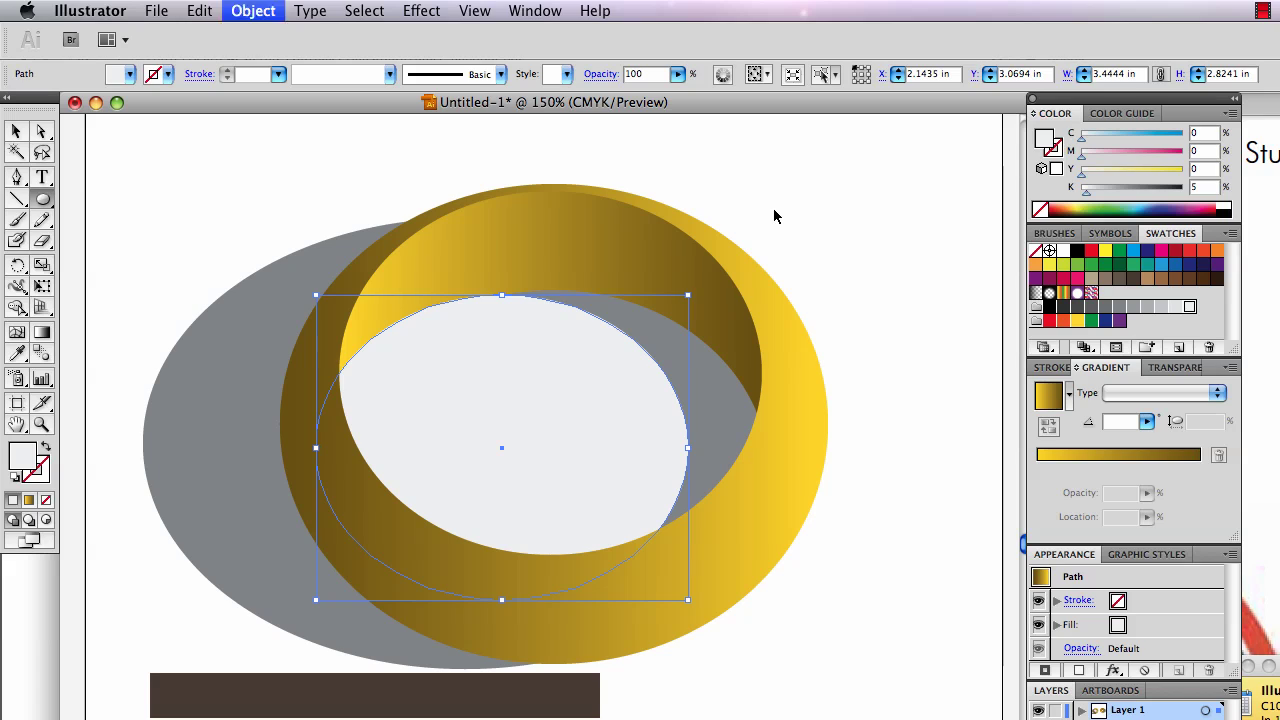
pyautogui.hotkey('ctrl', '[')
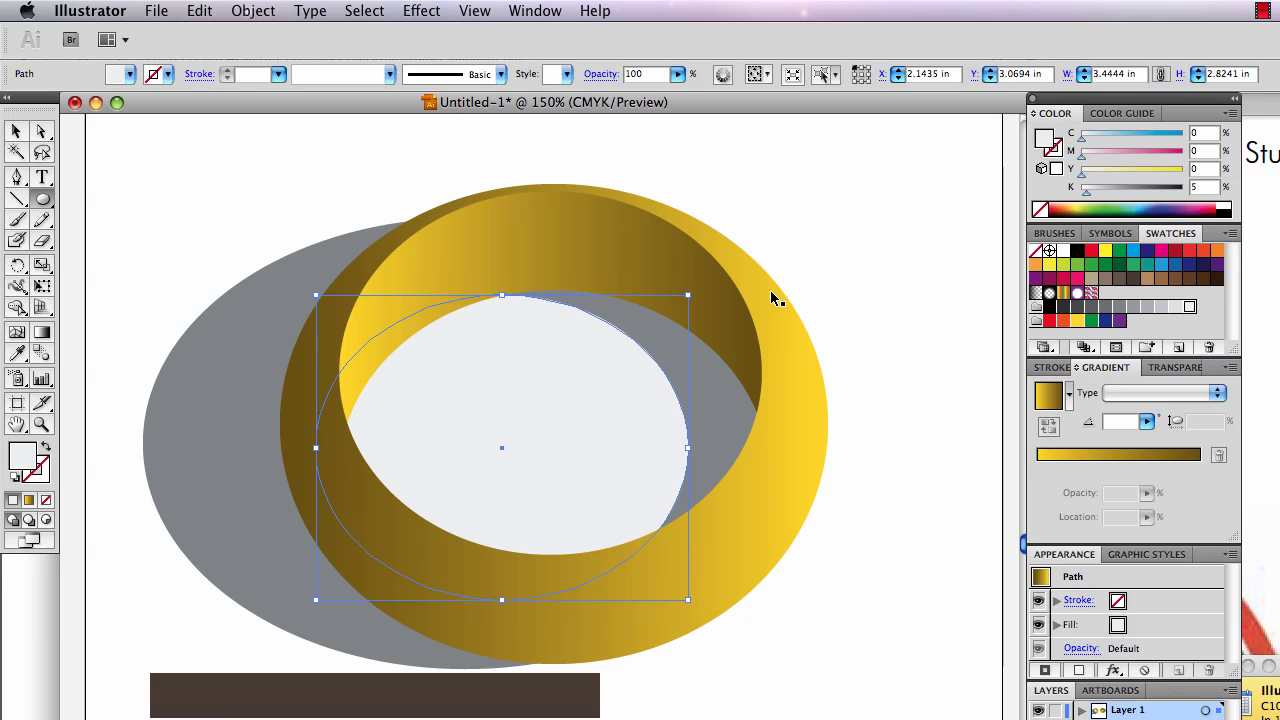
pyautogui.hotkey('ctrl', 'shift', 'b')
pyautogui.click(16, 131)
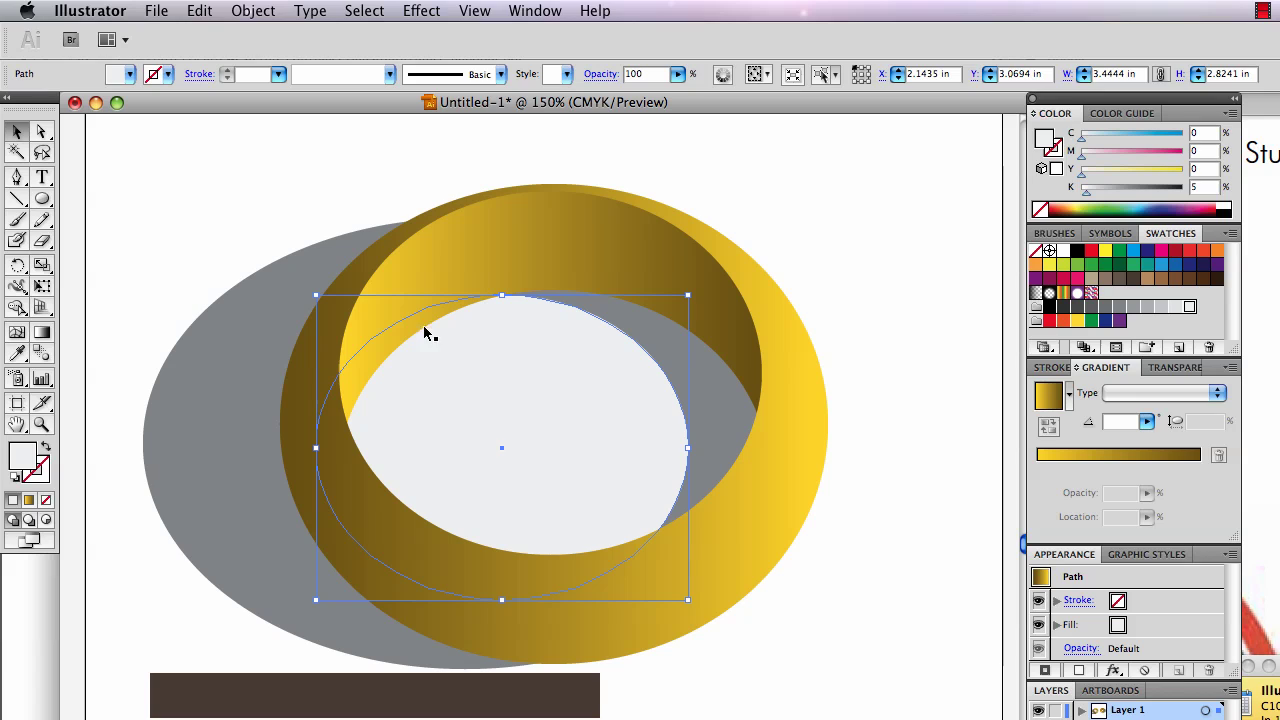
pyautogui.moveTo(597, 429); pyautogui.dragTo(583, 429)
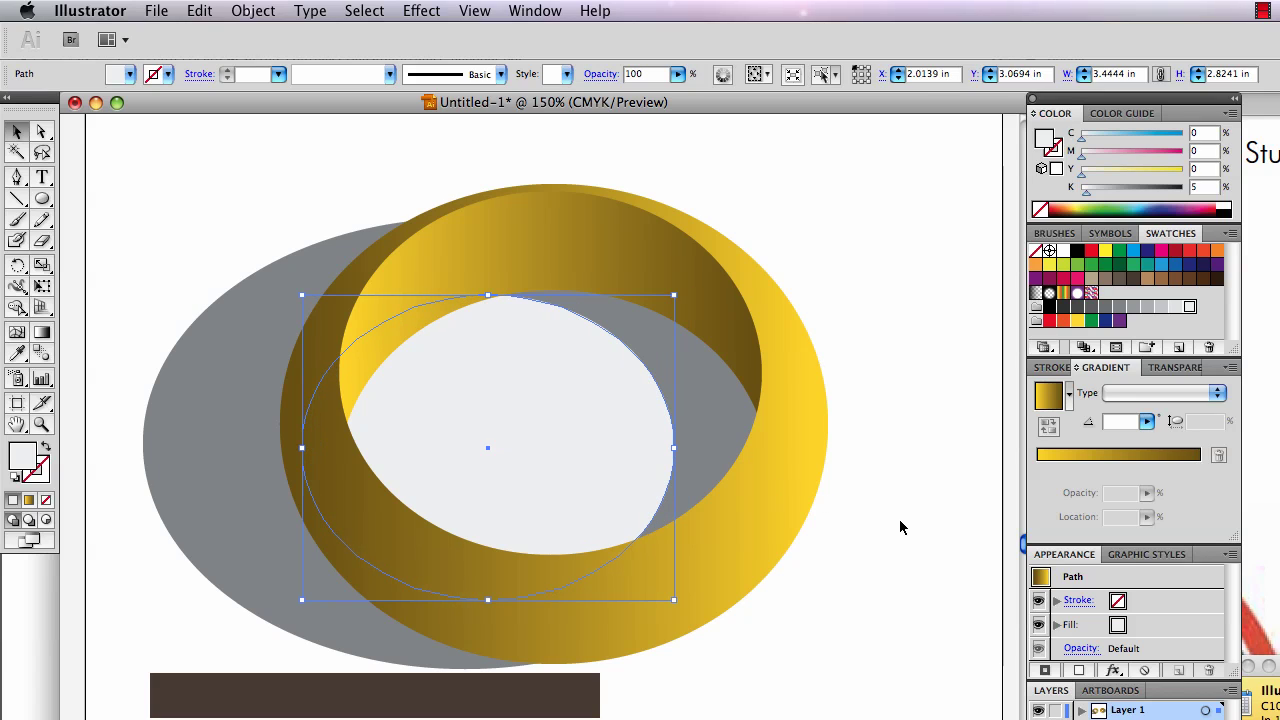
pyautogui.click(901, 552)
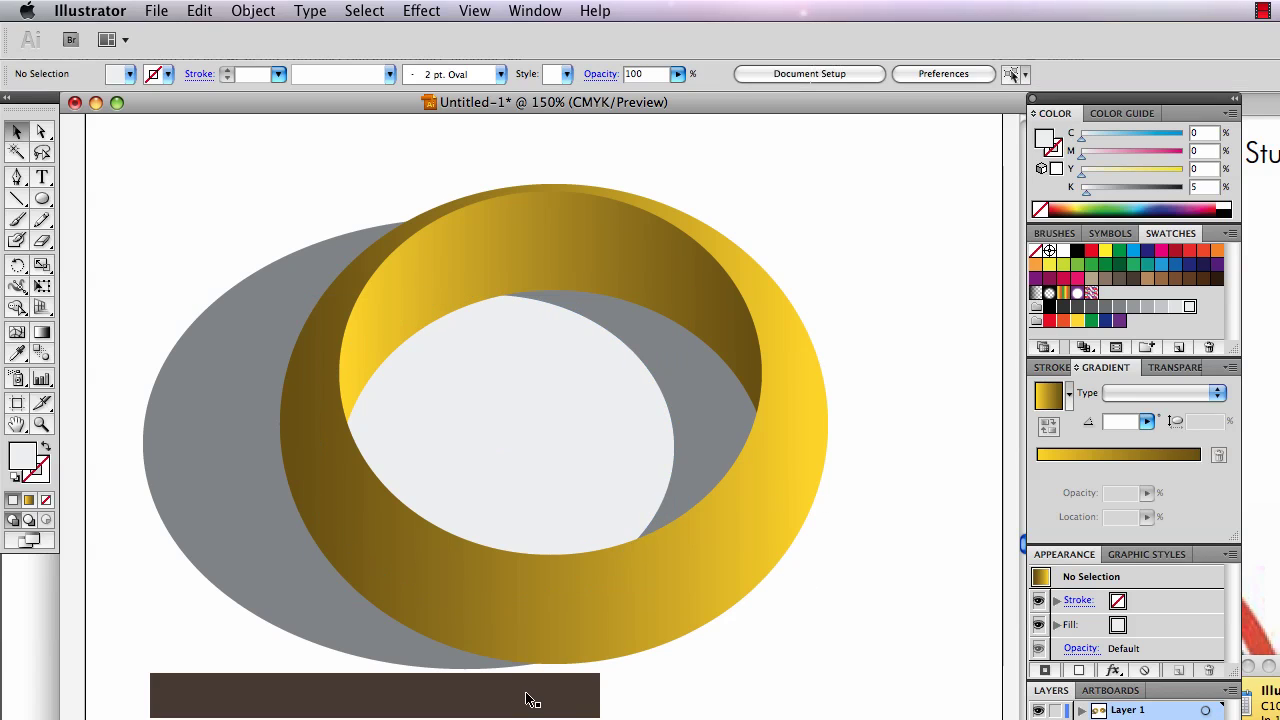
# Move the brown bar up across the ring and send it to the back
pyautogui.moveTo(526, 694); pyautogui.dragTo(895, 447)
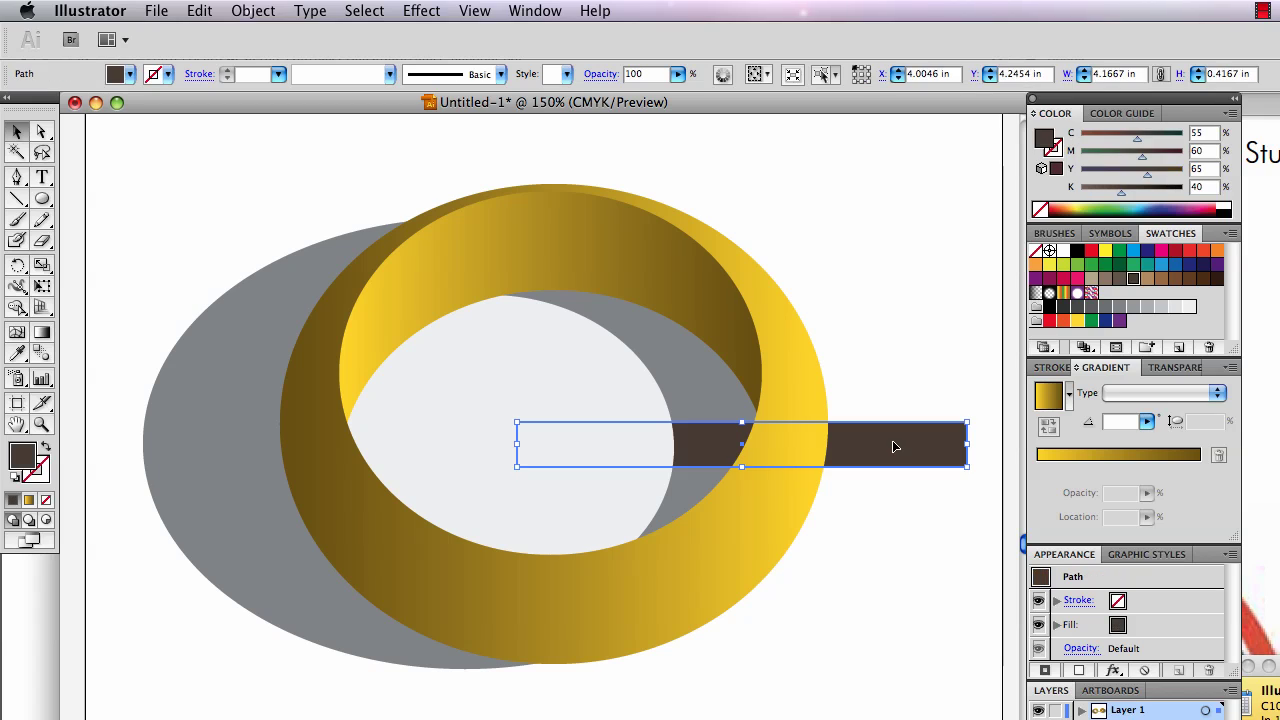
pyautogui.press('super+shift+bracketleft')
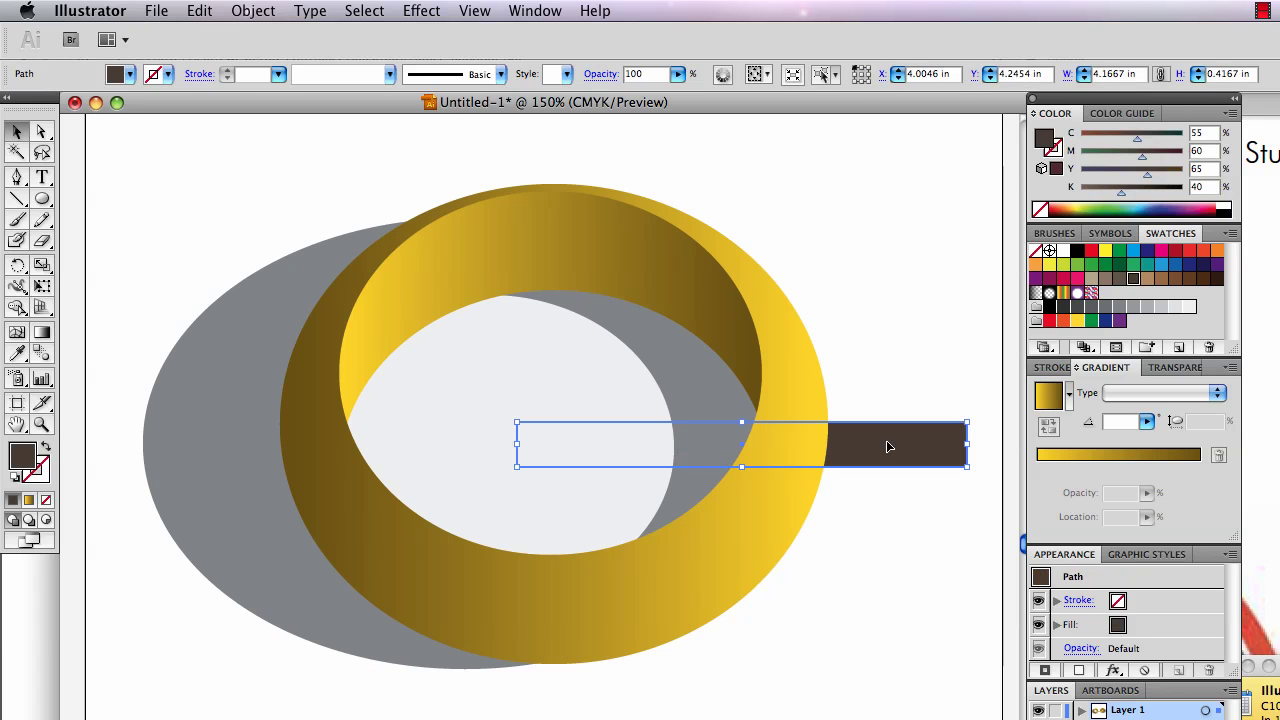
pyautogui.click(667, 377)
# Make the grey shadow ellipse and hole ellipse into one compound path via Object > Compound Path
pyautogui.keyDown('shift'); pyautogui.click(594, 394); pyautogui.keyUp('shift')
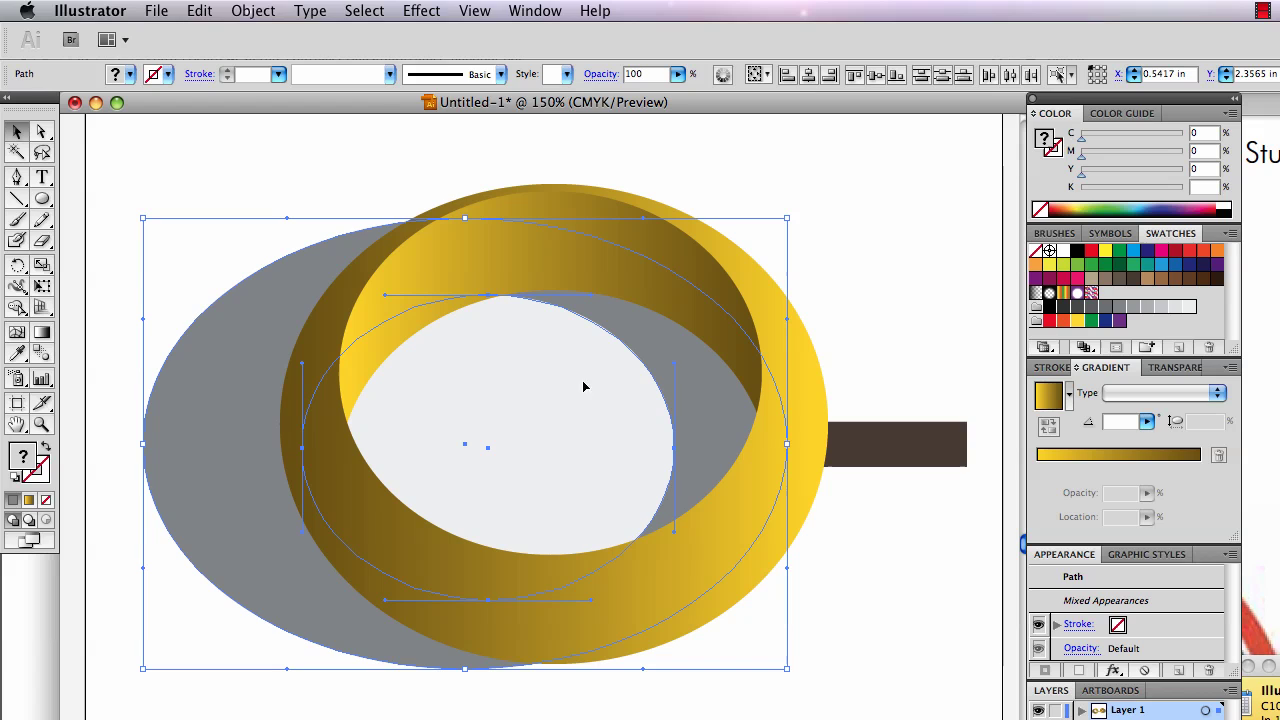
pyautogui.click(265, 14)
pyautogui.moveTo(346, 535)
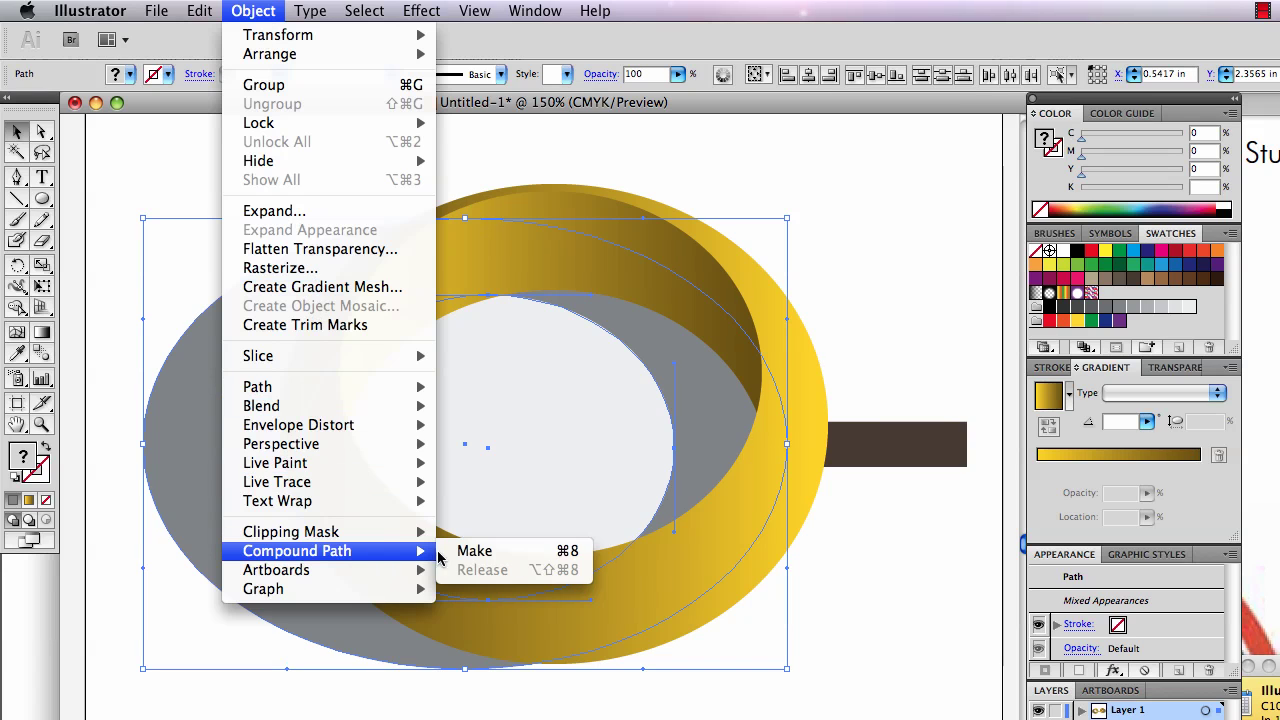
pyautogui.click(488, 551)
pyautogui.click(871, 557)
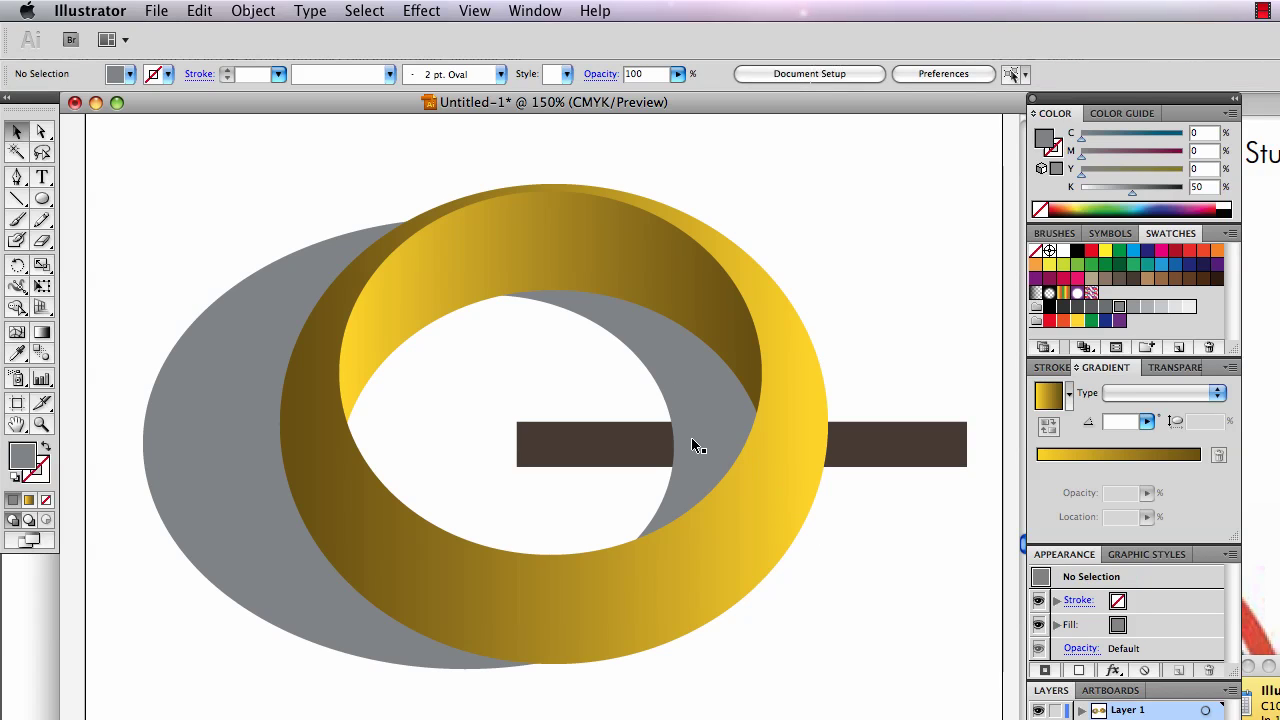
# Set the hollow grey shadow's Transparency blending mode to Multiply
pyautogui.click(680, 378)
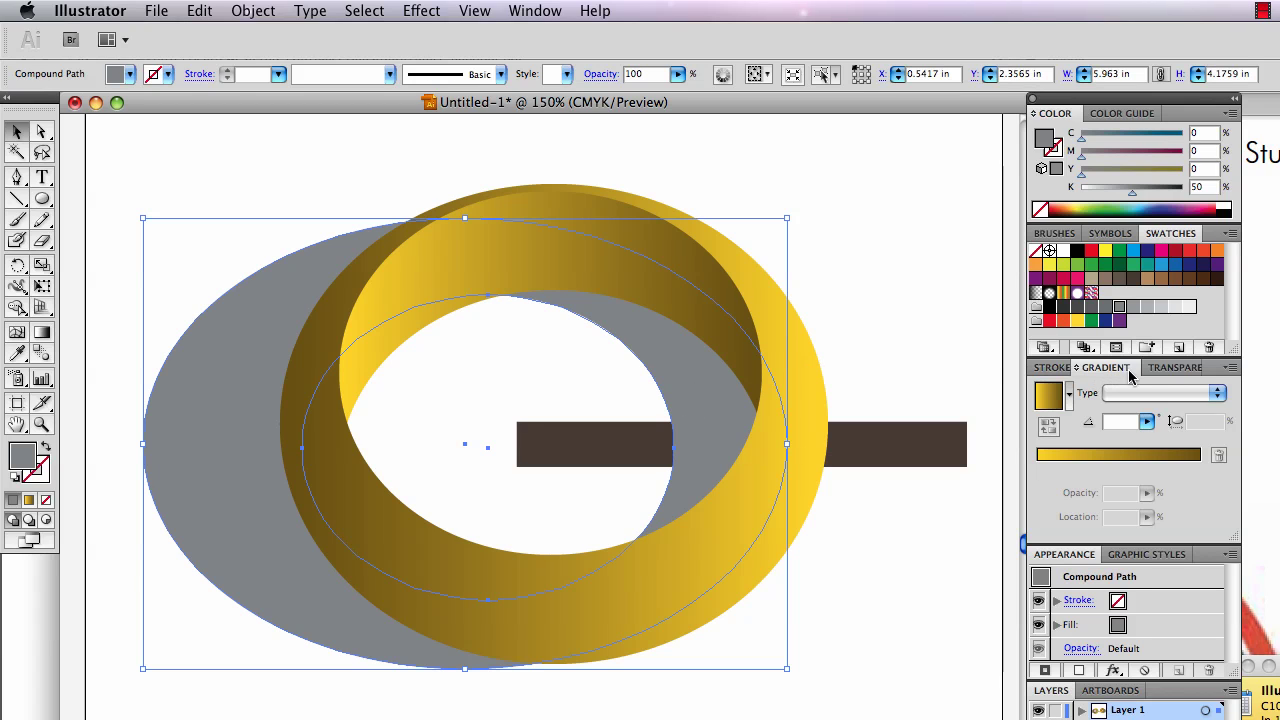
pyautogui.click(1172, 367)
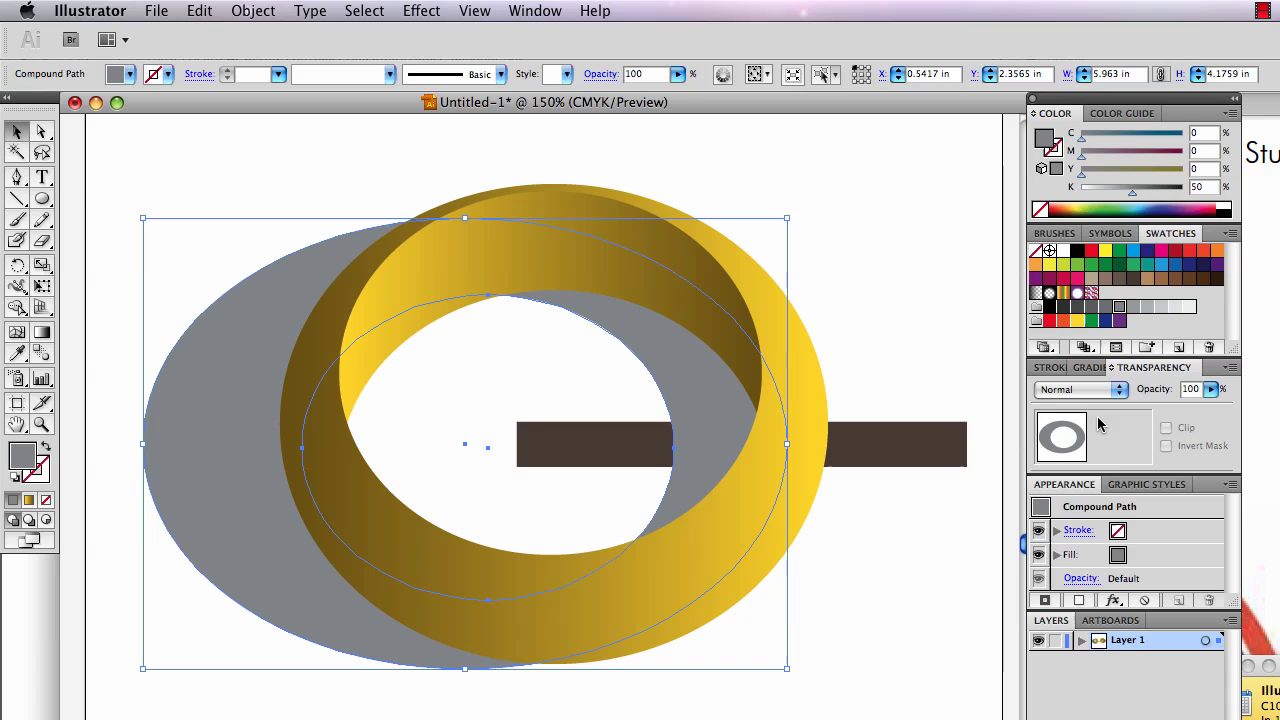
pyautogui.click(1096, 390)
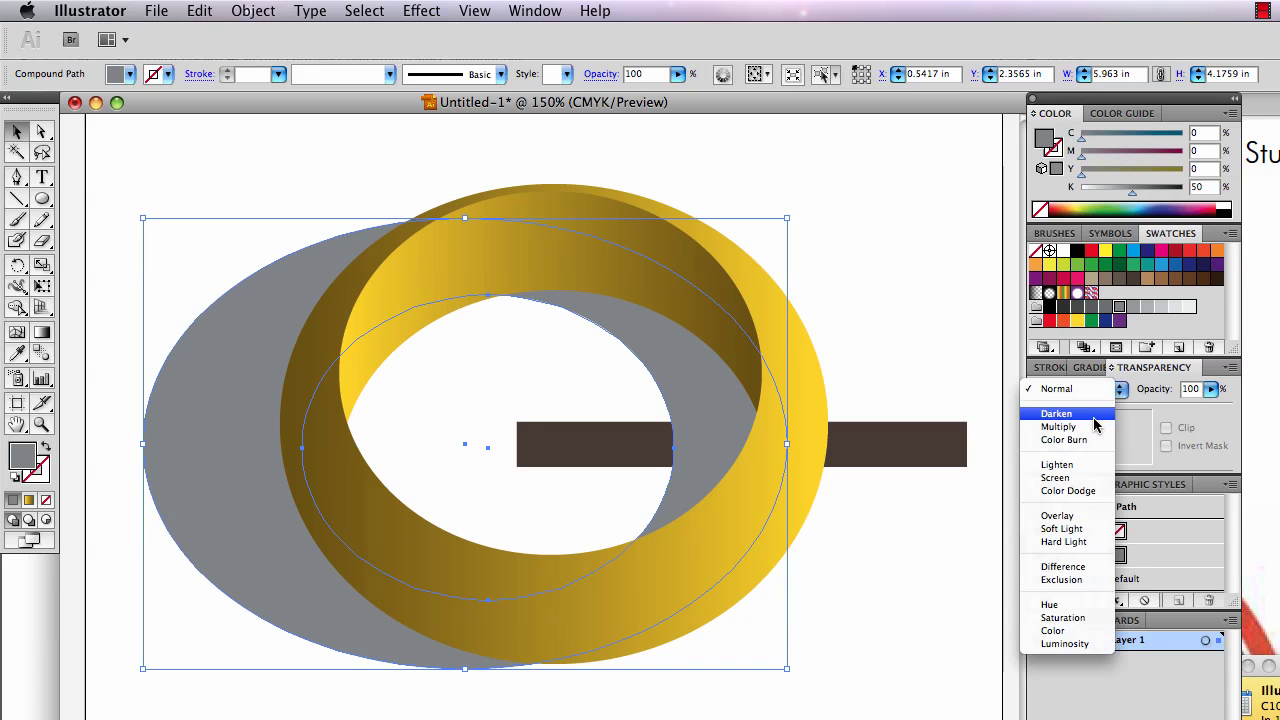
pyautogui.click(1058, 426)
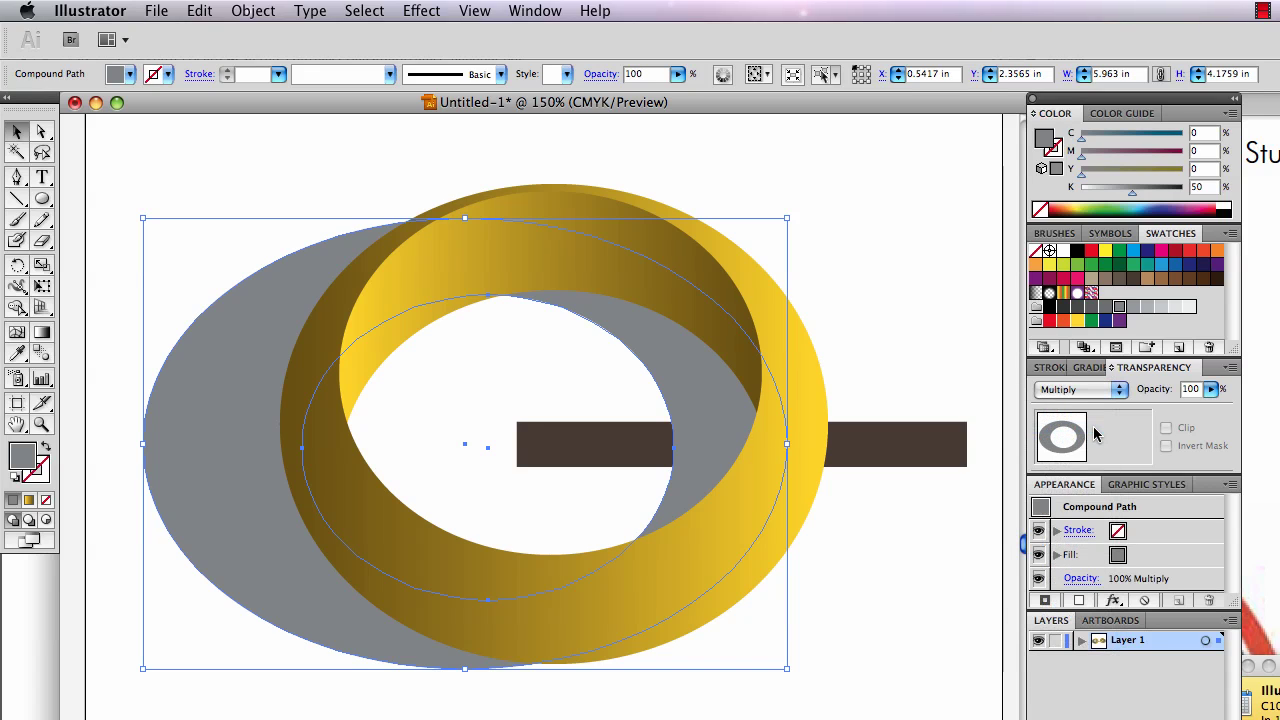
pyautogui.click(931, 329)
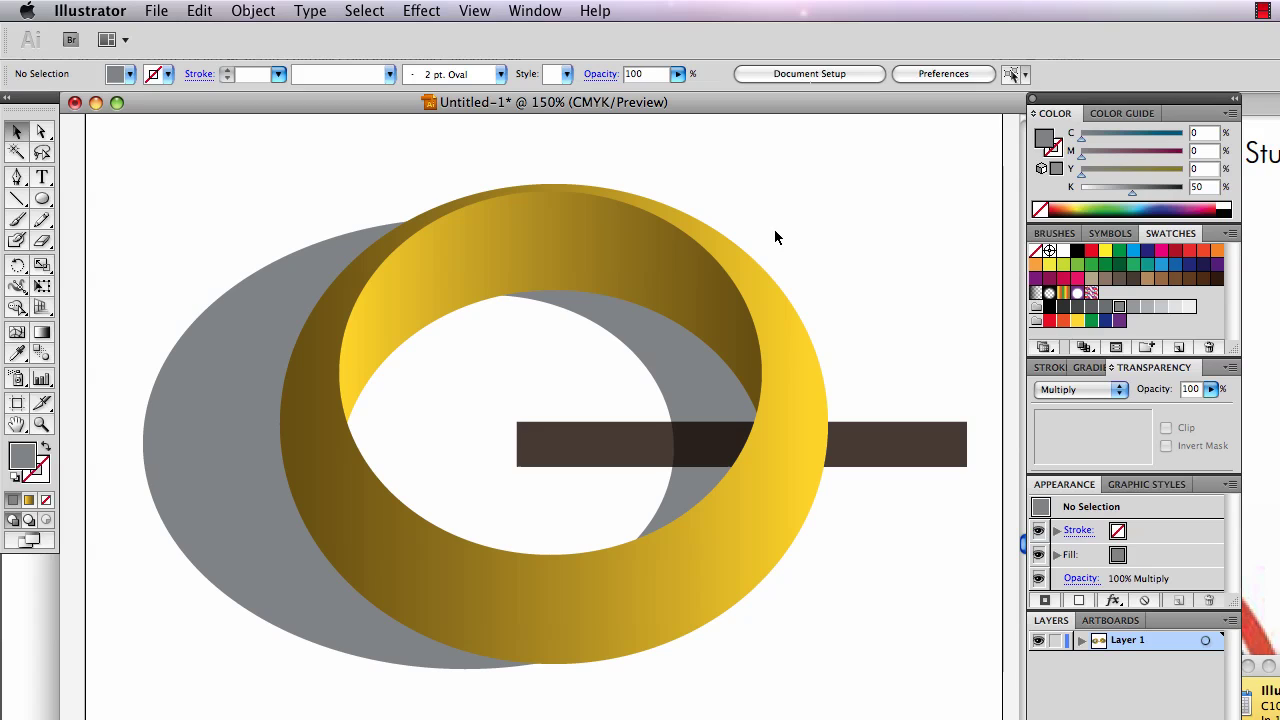
# Select the whole ring and give its stroke a dark gold colour of C0 M18 Y100 K53
pyautogui.moveTo(775, 233); pyautogui.dragTo(694, 287)
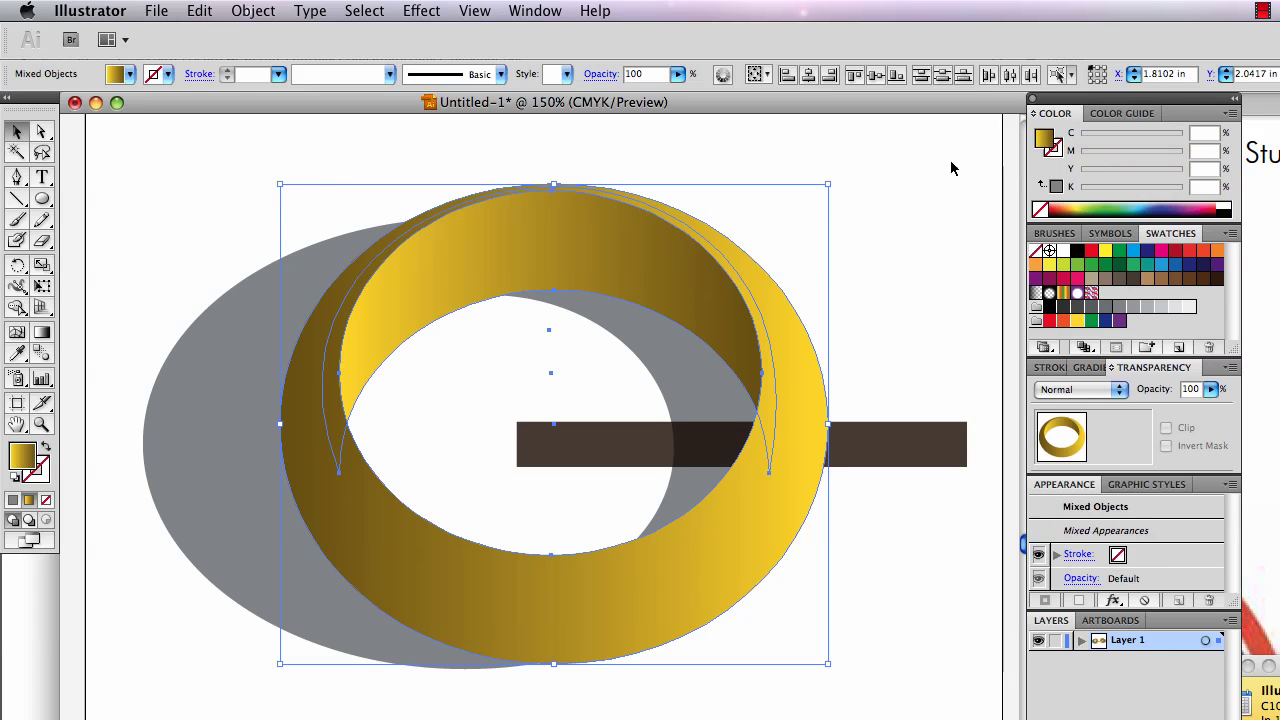
pyautogui.click(1054, 148)
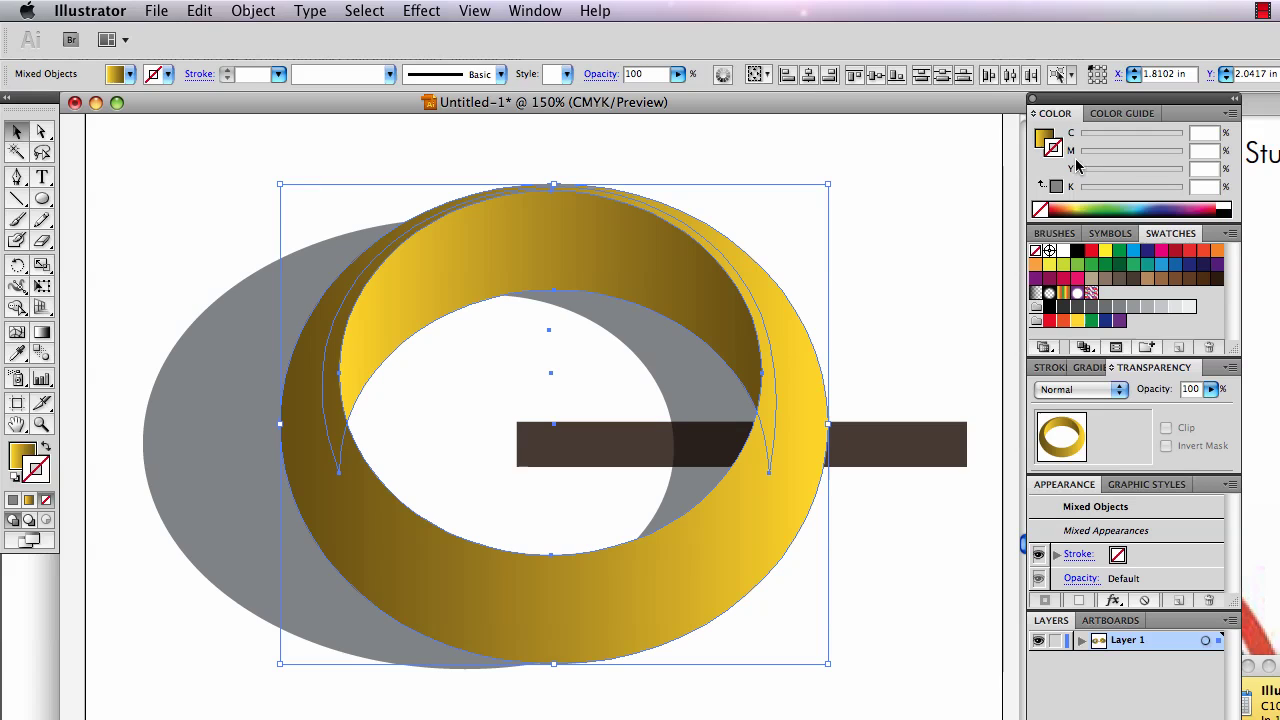
pyautogui.click(1195, 186)
pyautogui.write('50')
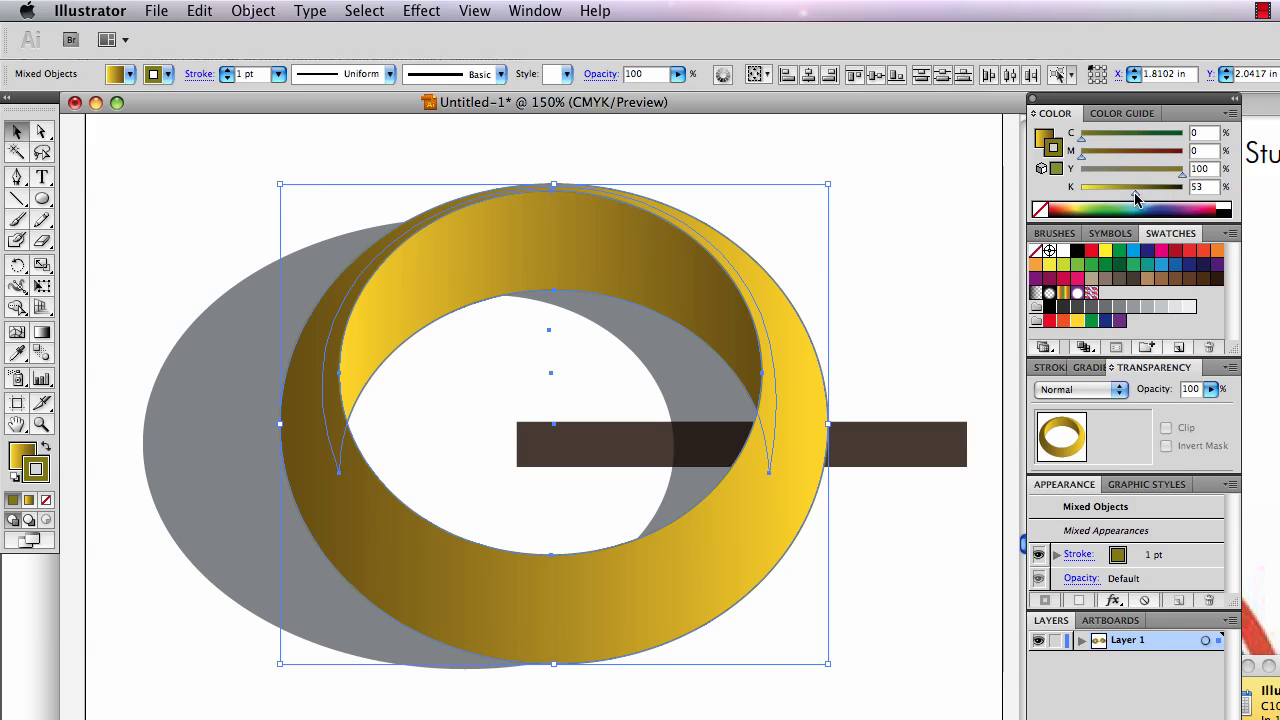
pyautogui.moveTo(1089, 157); pyautogui.dragTo(1091, 158)
# Set the ring's stroke weight to 0.5 pt, then deselect to review the outline
pyautogui.hotkey('ctrl', 'shift', 'b')
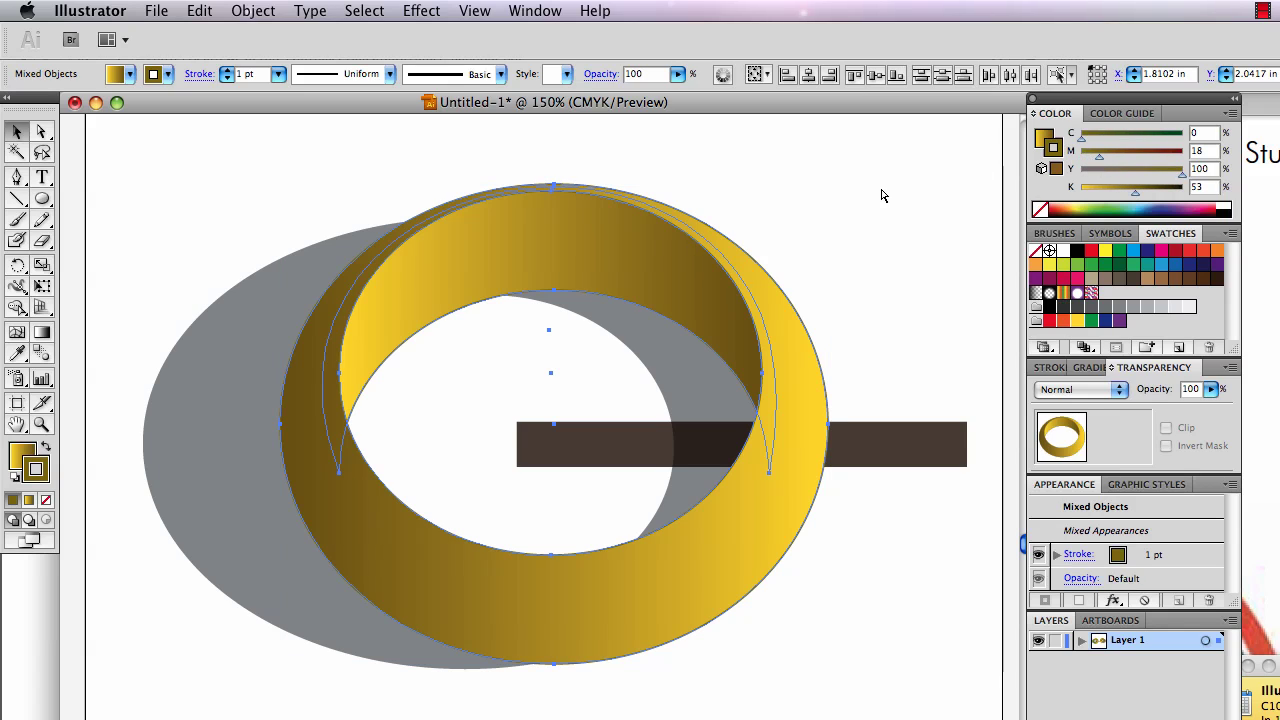
pyautogui.click(278, 74)
pyautogui.click(274, 35)
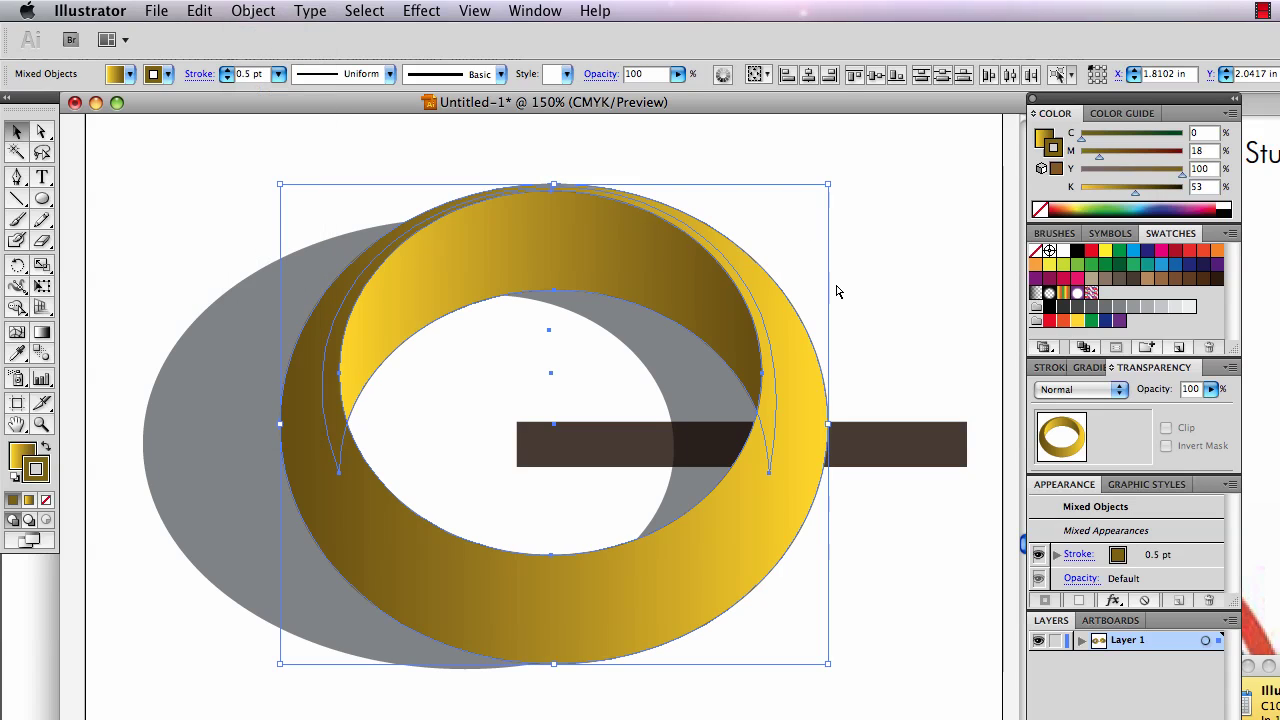
pyautogui.click(836, 292)
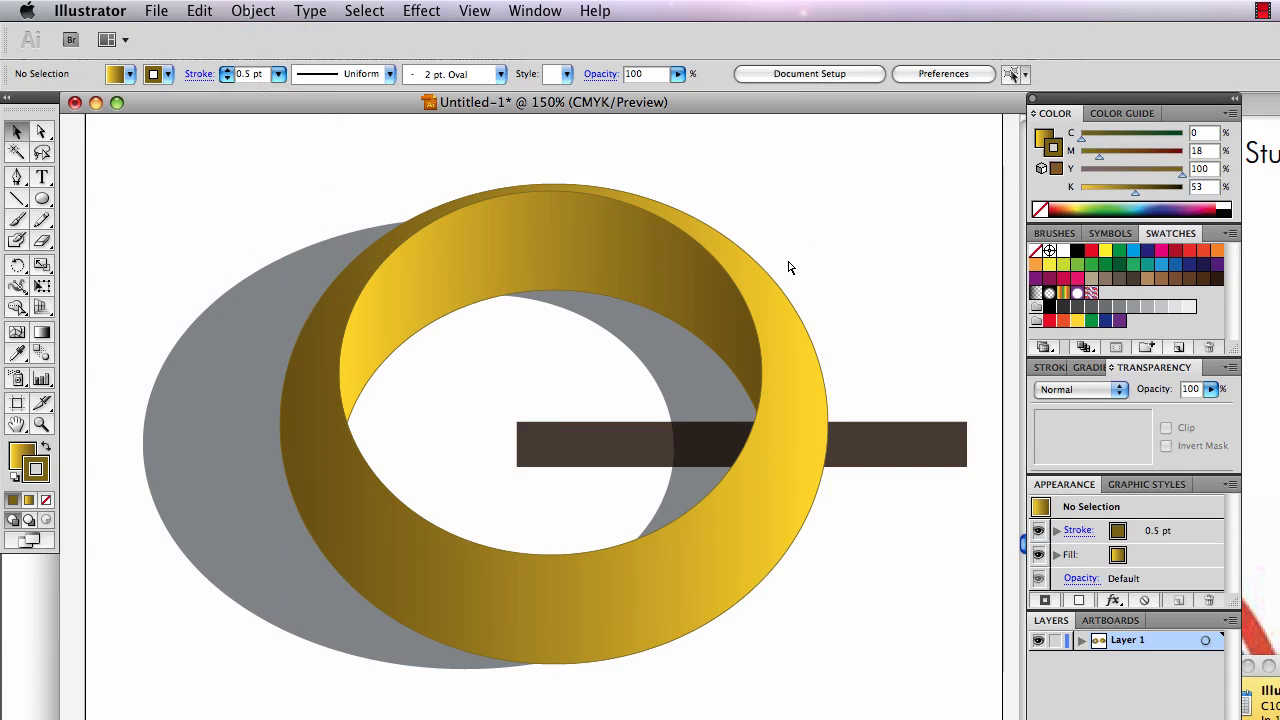